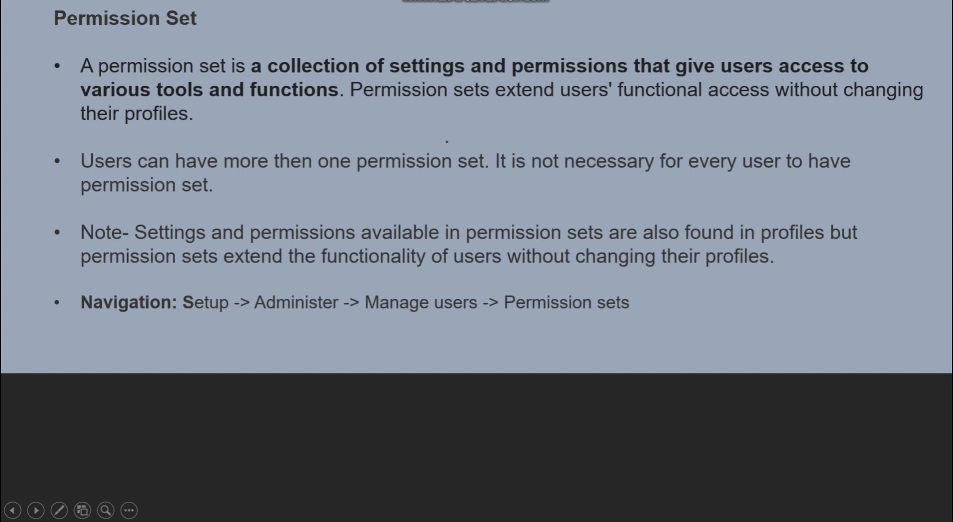
Leave the slideshow for Salesforce Setup, search the setup menu for Profile and open the Profiles list
key(Escape)
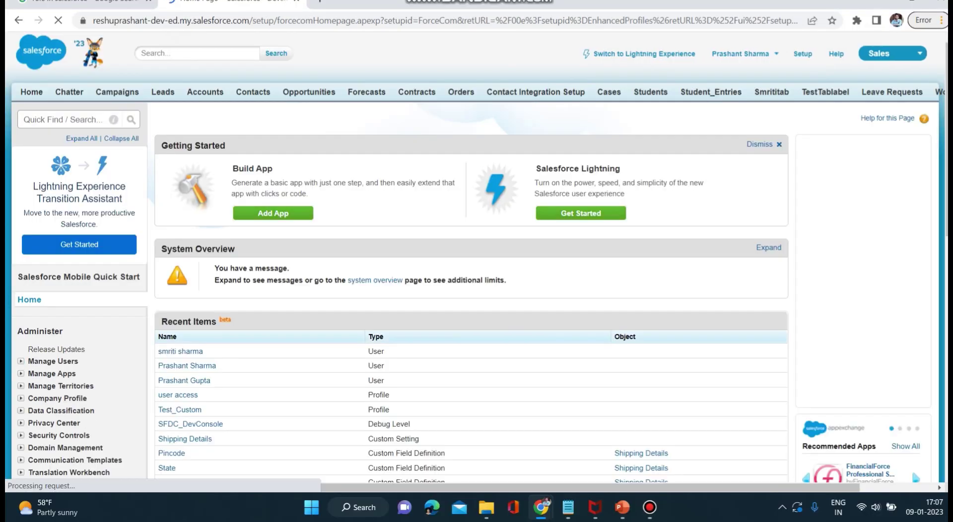
text(Profile)
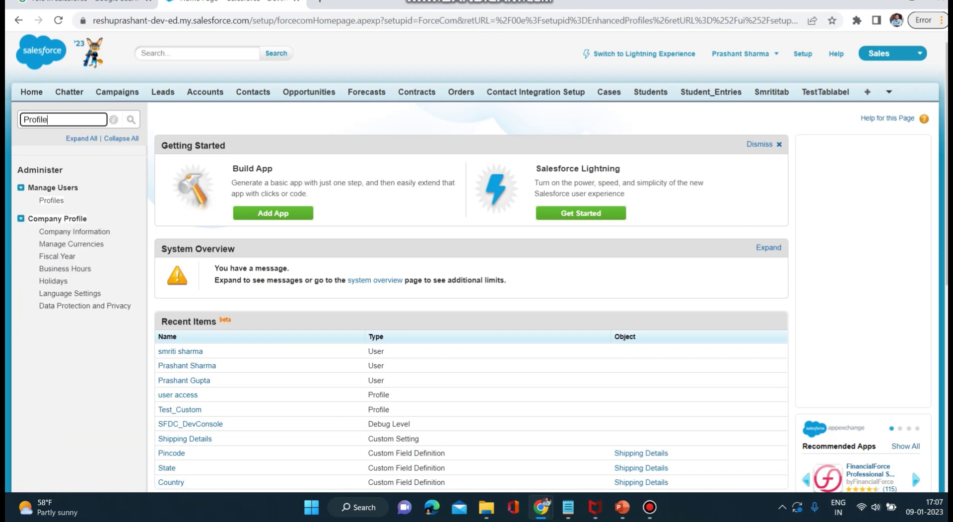
click(52, 201)
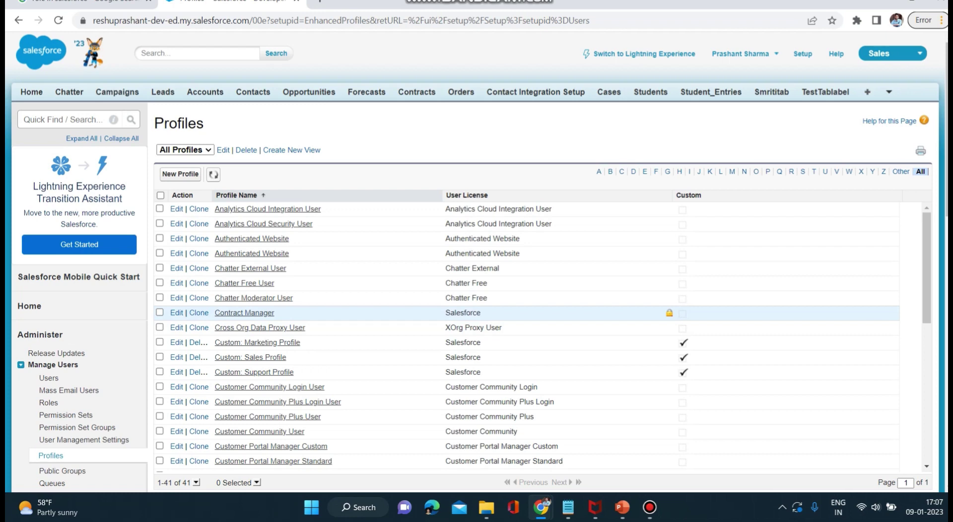
Look through the list of profiles and open the System Administrator profile
scroll(546, 313, down, 10)
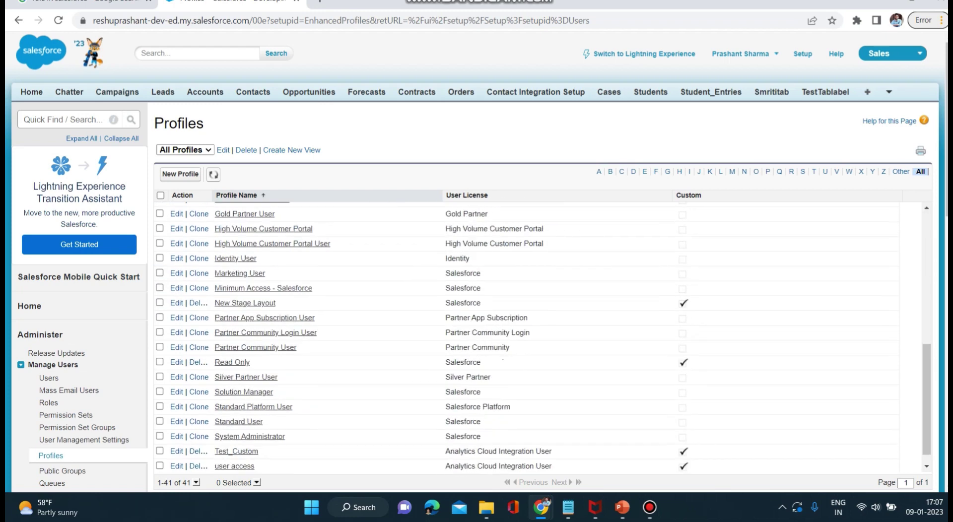
scroll(546, 312, up, 1)
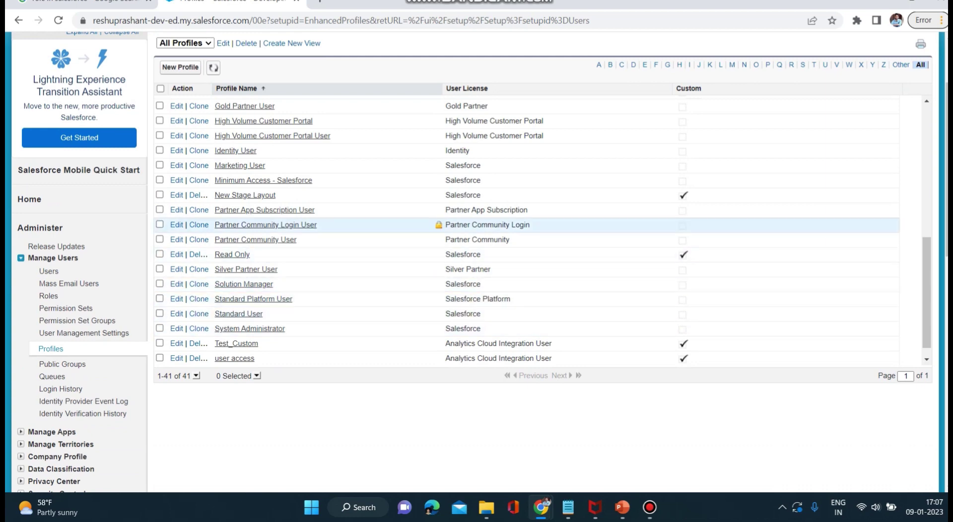
scroll(546, 209, up, 3)
scroll(546, 213, up, 5)
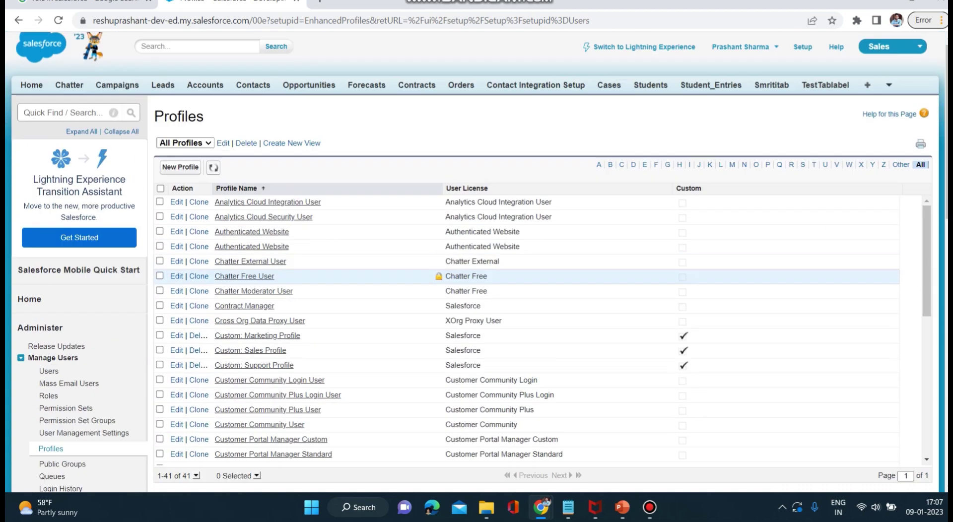
scroll(545, 221, down, 4)
scroll(378, 220, down, 2)
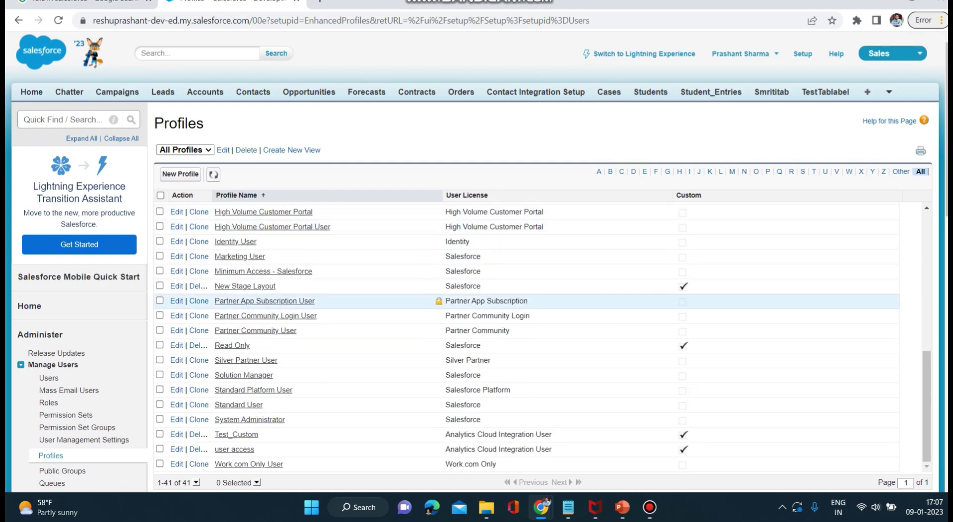
scroll(380, 300, down, 5)
scroll(436, 298, up, 3)
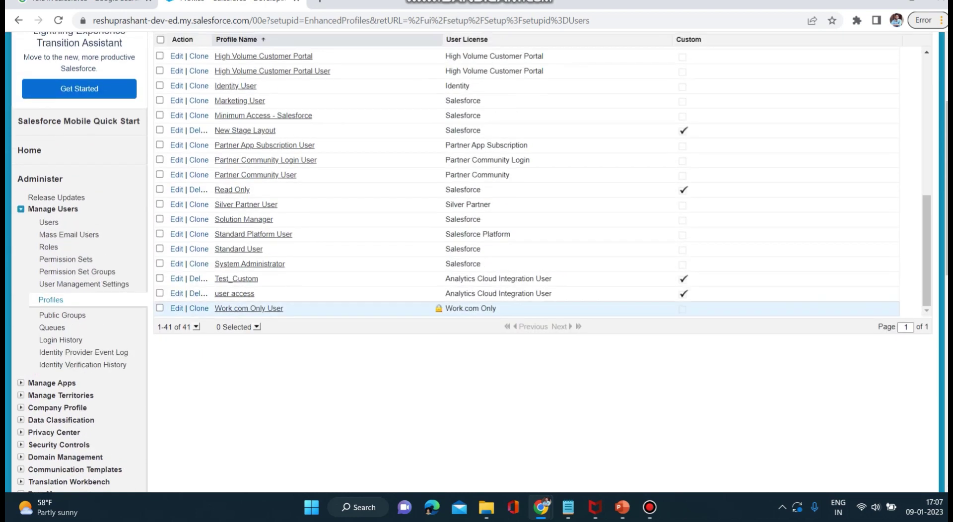
click(249, 264)
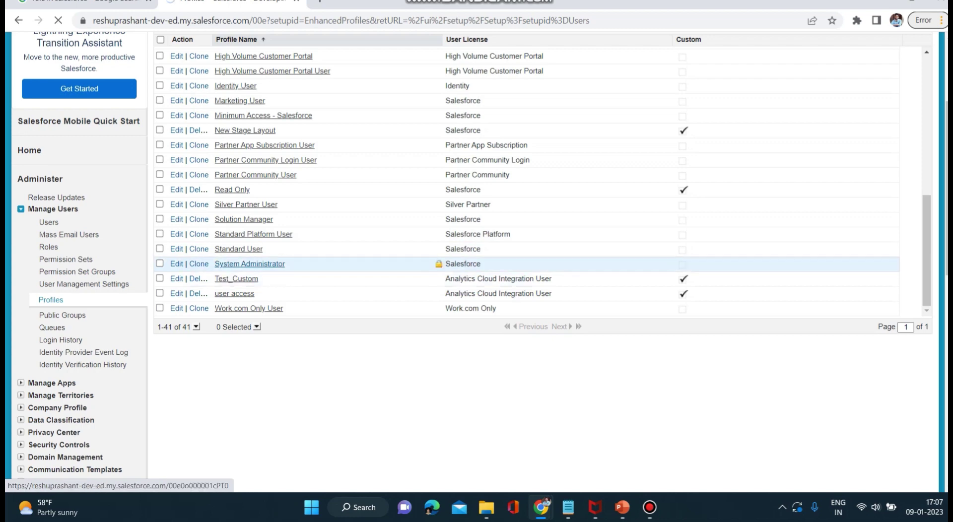
Examine the System Administrator profile's details and its standard and custom object page layouts
scroll(496, 238, up, 15)
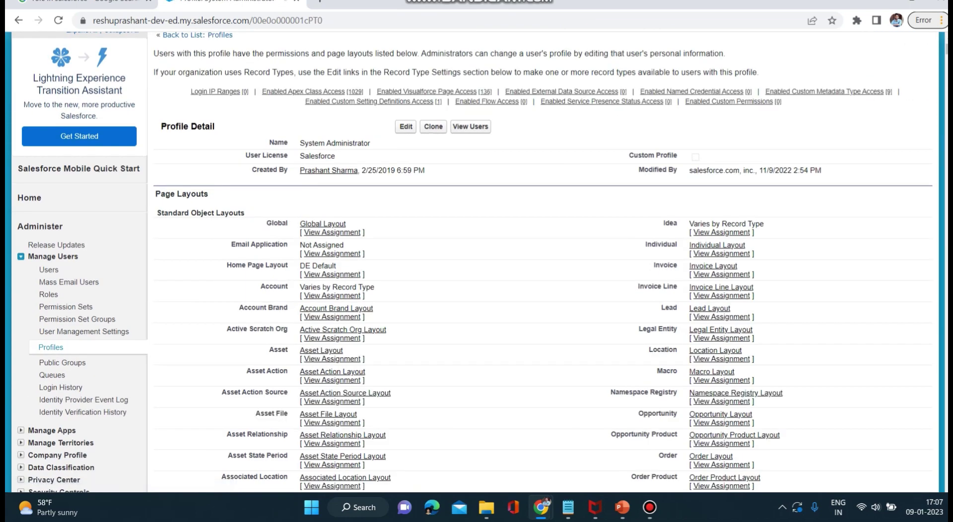
scroll(472, 262, down, 20)
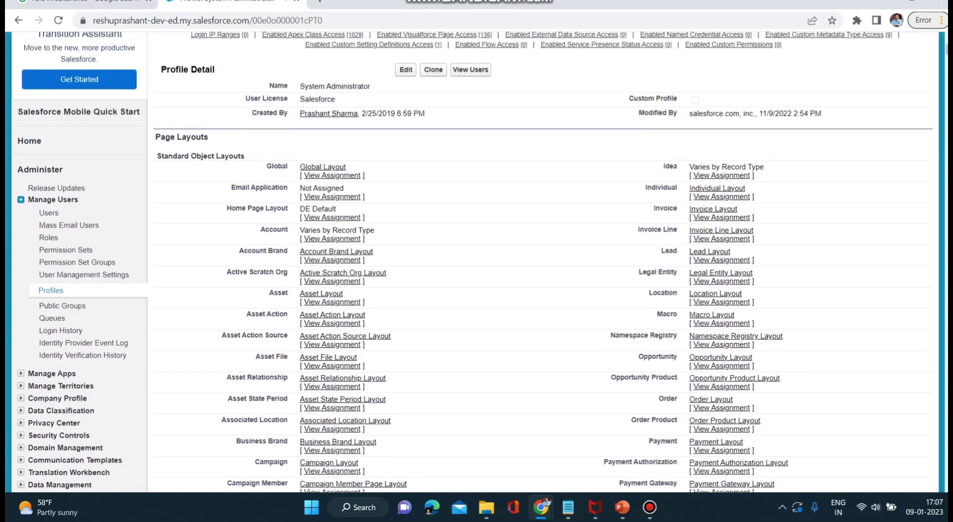
scroll(472, 263, down, 20)
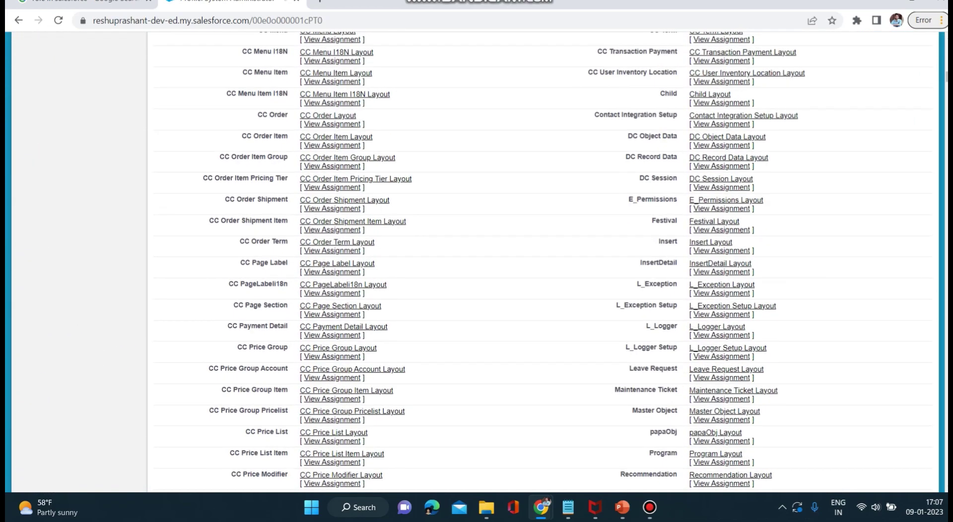
scroll(472, 263, down, 20)
scroll(473, 263, down, 5)
scroll(473, 263, up, 20)
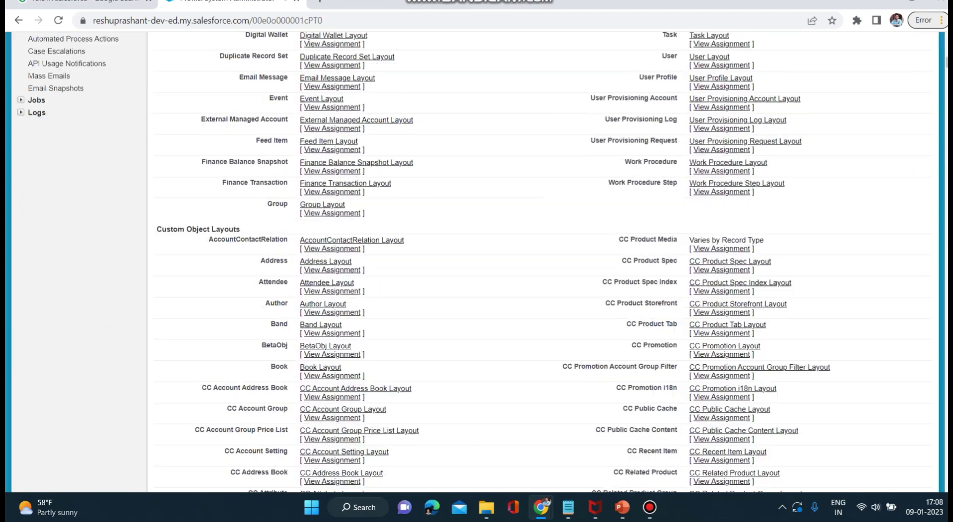
scroll(472, 263, up, 15)
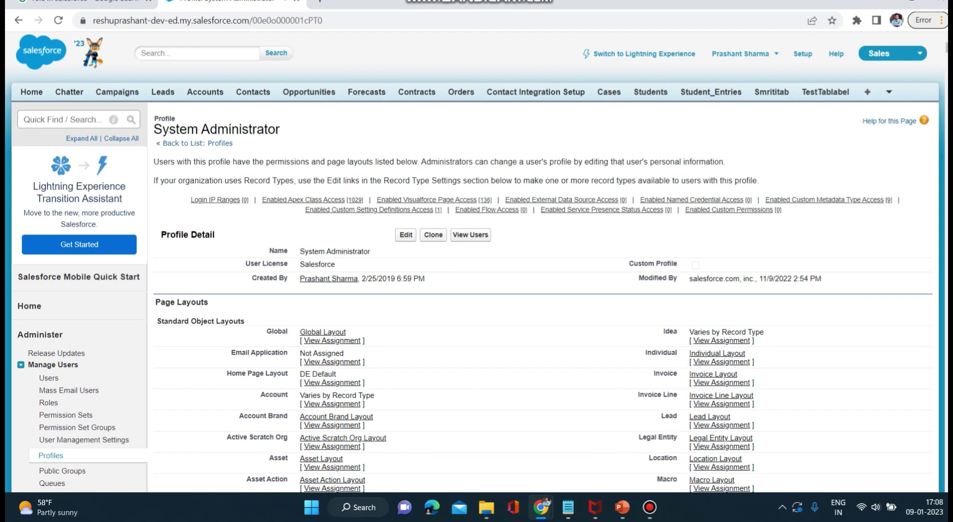
Return to the Profiles list and start a new profile cloned from Analytics Cloud Integration User
click(19, 21)
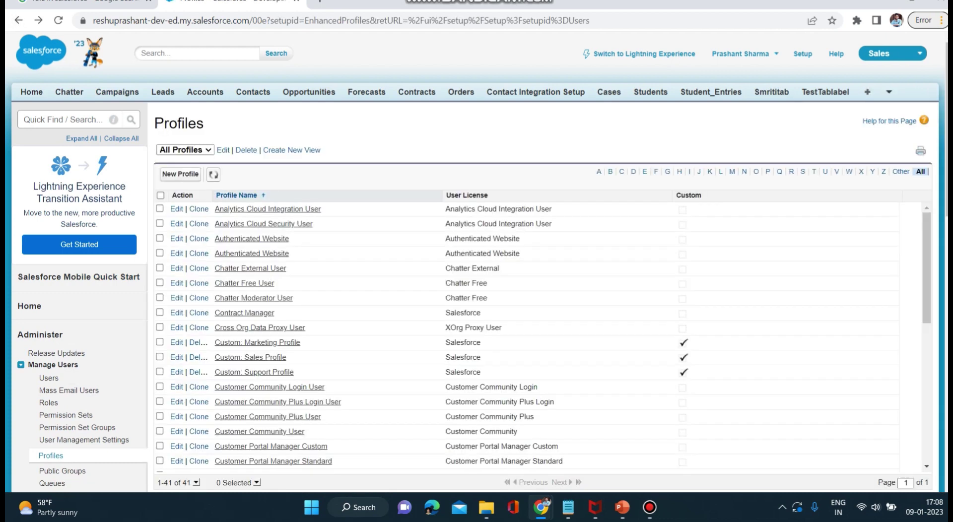
click(180, 174)
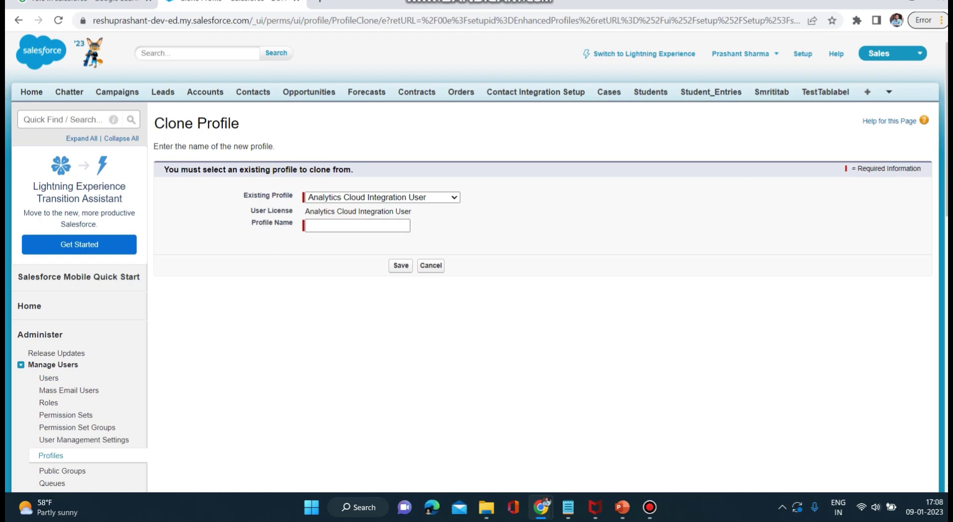
key(alt+Down)
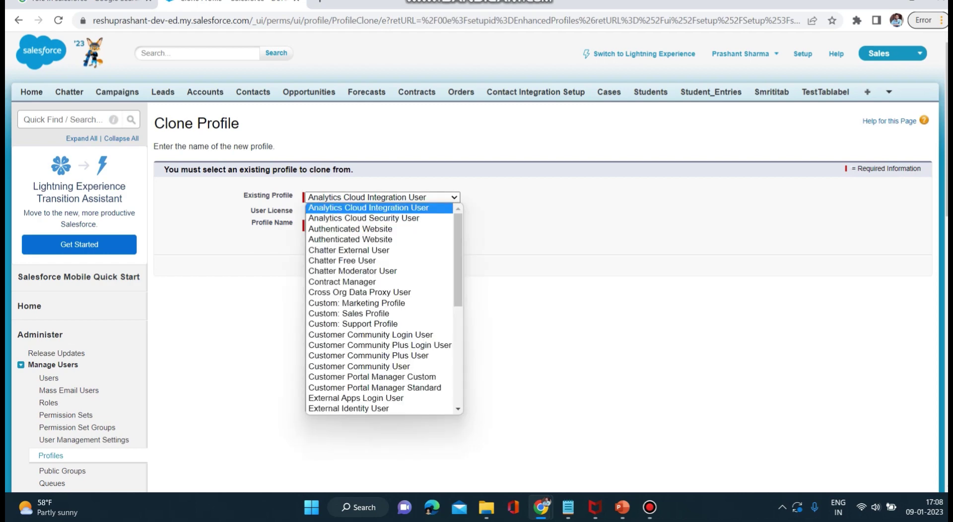
key(Return)
click(357, 225)
text(Salesforce)
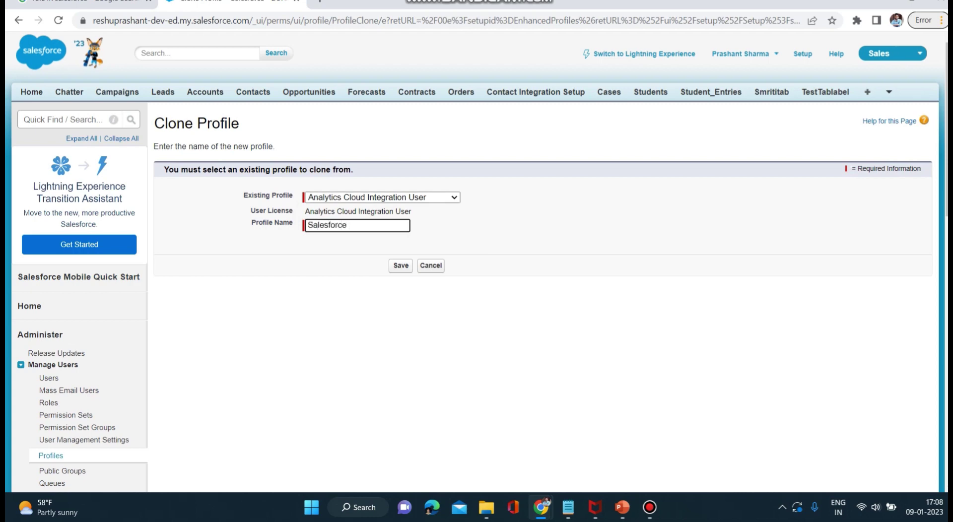
key(BackSpace)
key(BackSpace)
key(BackSpace)
key(BackSpace)
key(BackSpace)
key(BackSpace)
key(BackSpace)
key(BackSpace)
key(BackSpace)
key(BackSpace)
key(BackSpace)
Name the new profile Market Representative and save it
text(Marked)
key(BackSpace)
text(t Relresentative)
click(346, 224)
key(BackSpace)
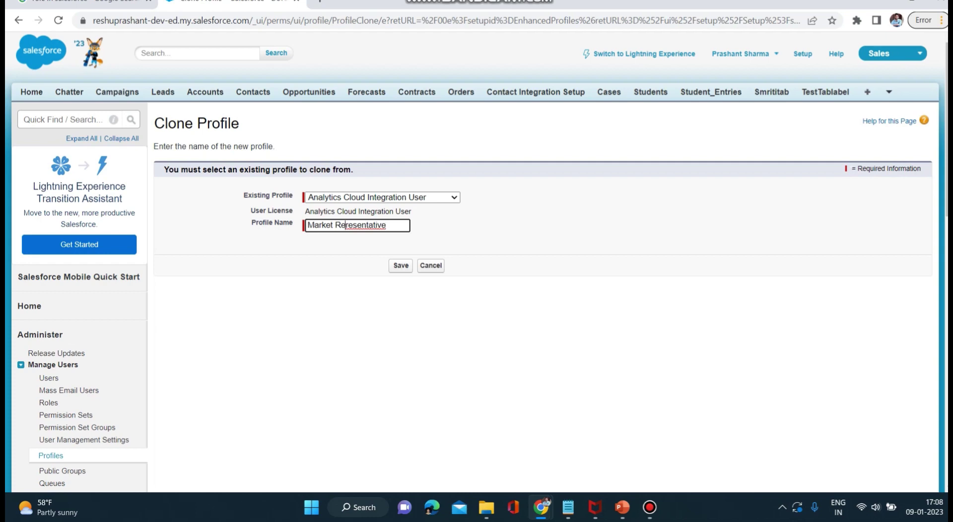
text(p)
key(Return)
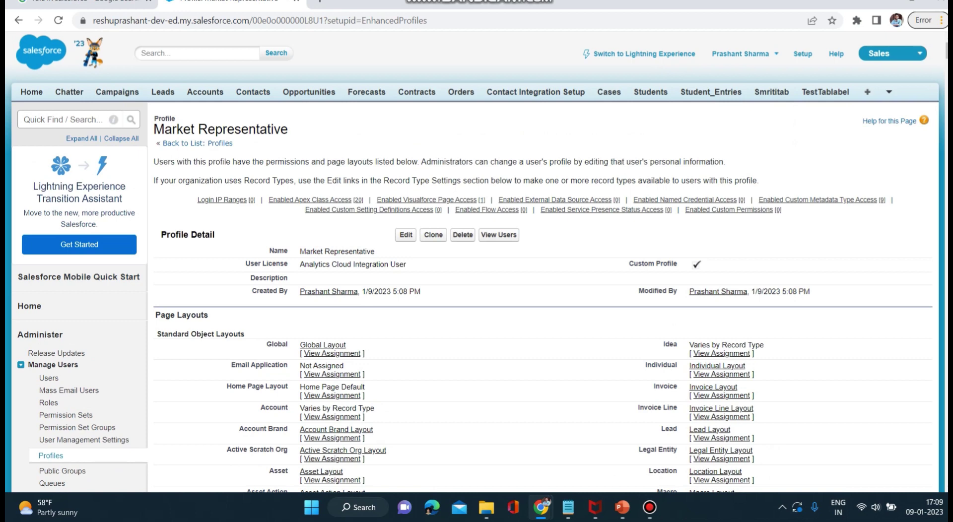
Examine the Market Representative profile's details and its standard and custom object page layouts
scroll(476, 263, down, 1)
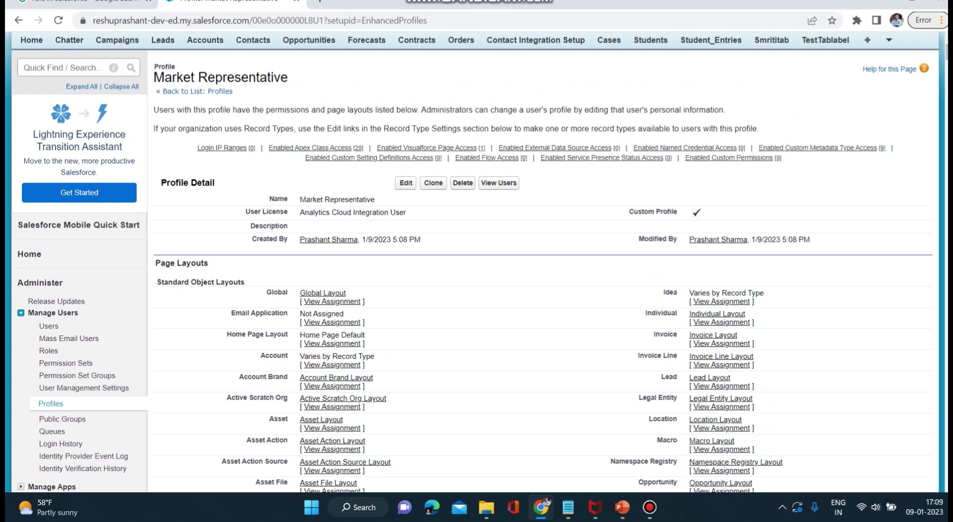
scroll(546, 263, down, 3)
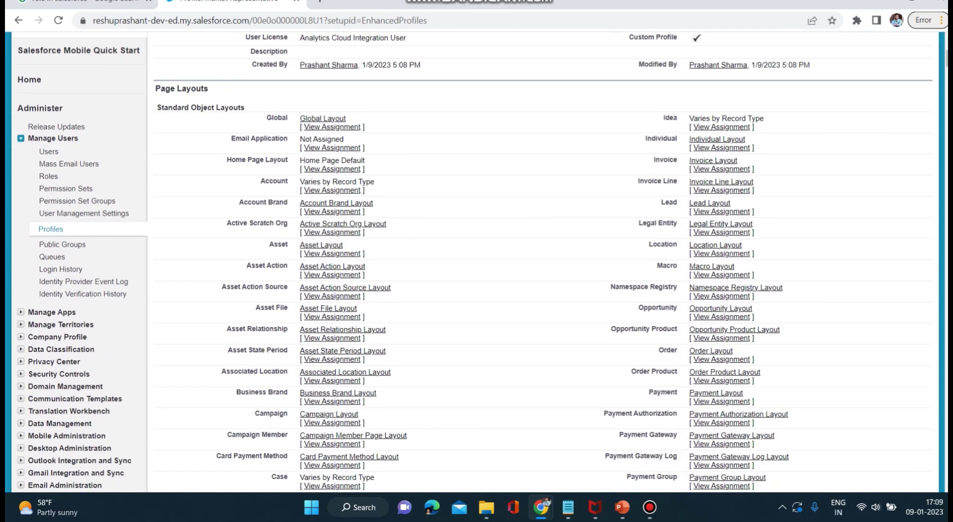
scroll(476, 263, down, 15)
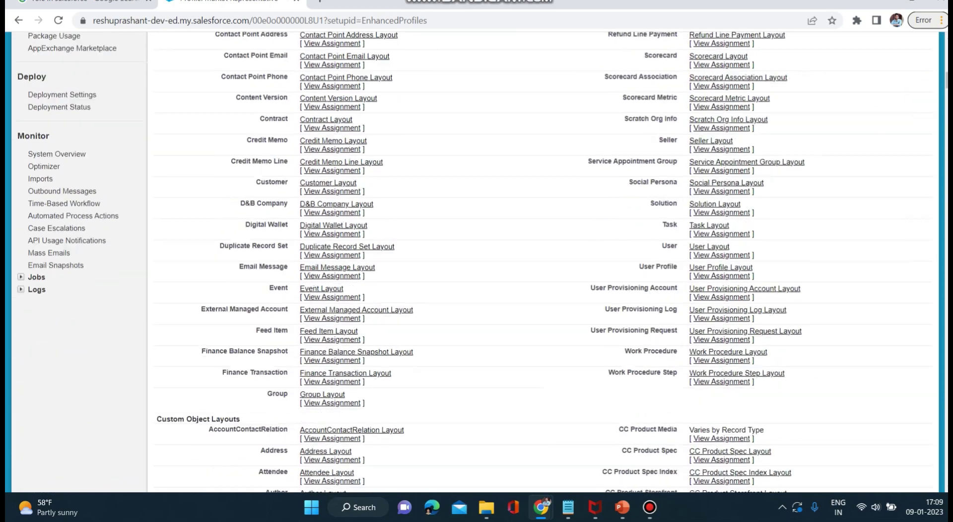
scroll(477, 263, up, 11)
scroll(476, 262, down, 6)
scroll(476, 263, down, 8)
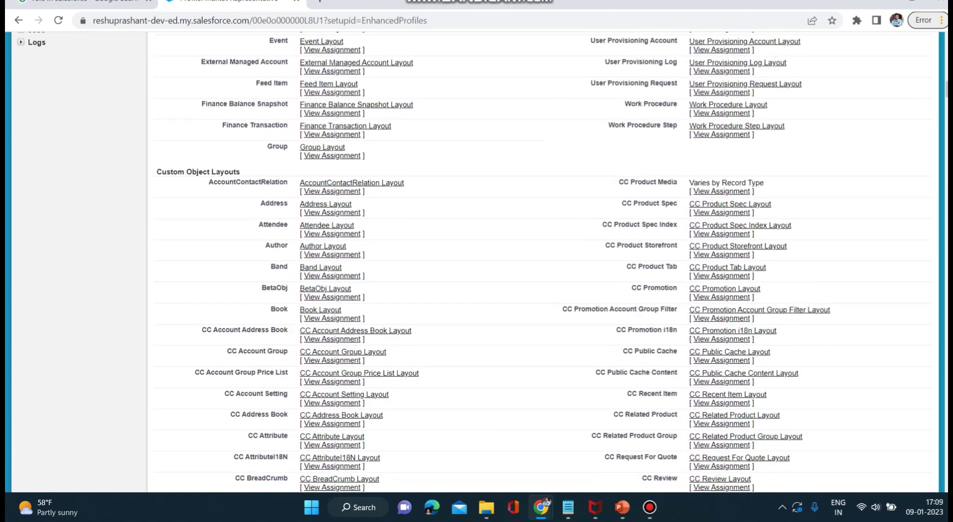
scroll(477, 262, down, 17)
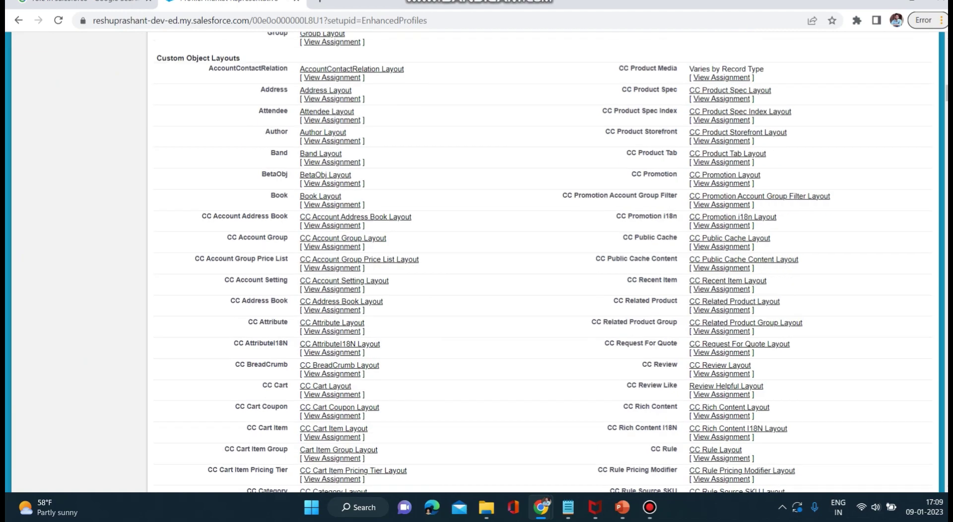
scroll(477, 263, down, 15)
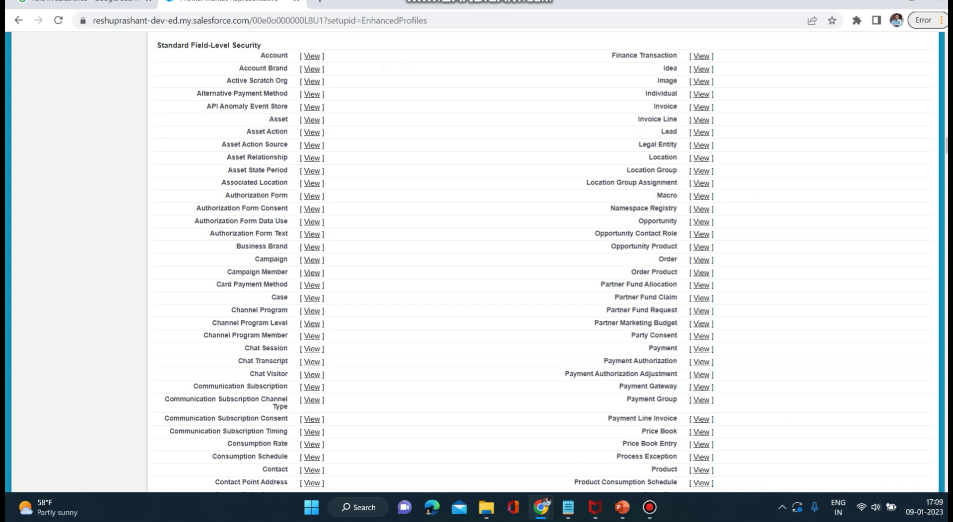
Review the Market Representative profile's field-level security, custom app, connected app and tab settings
drag(262, 46, 157, 33)
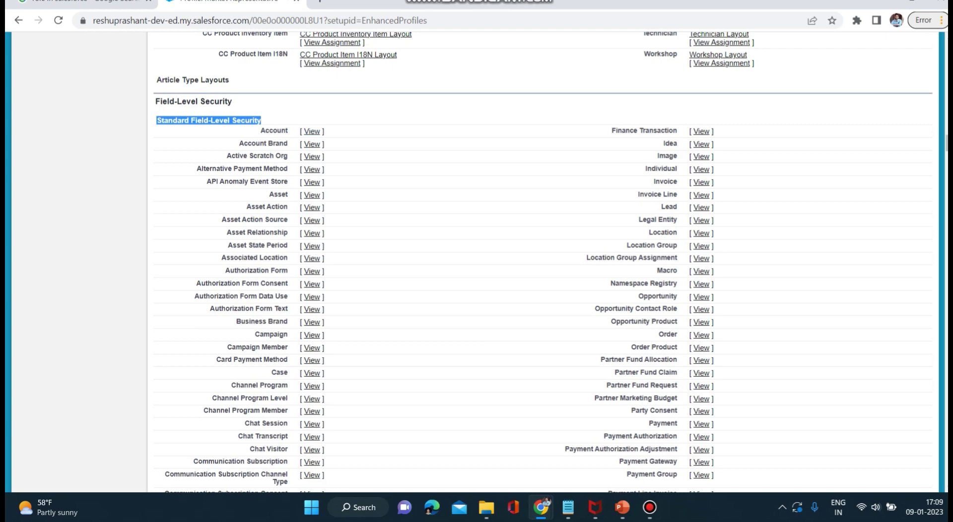
scroll(546, 262, down, 3)
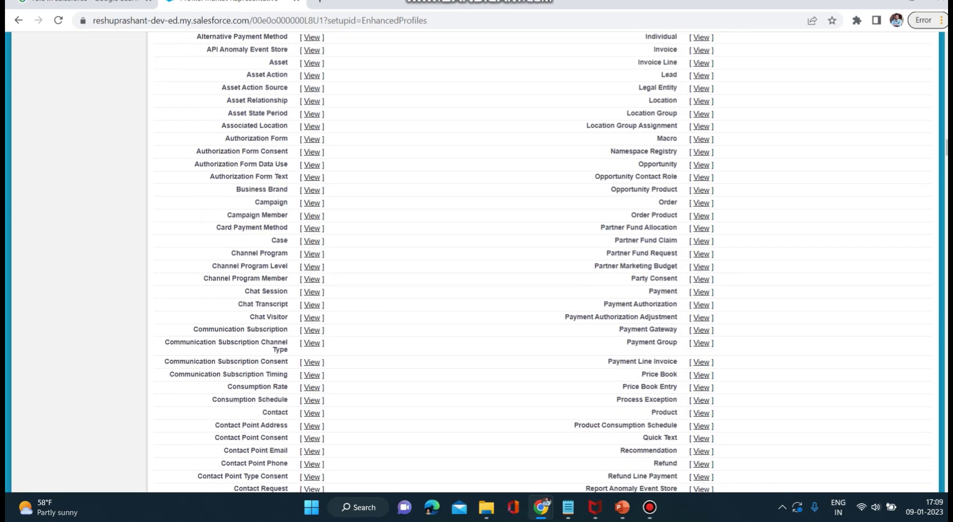
scroll(545, 261, down, 20)
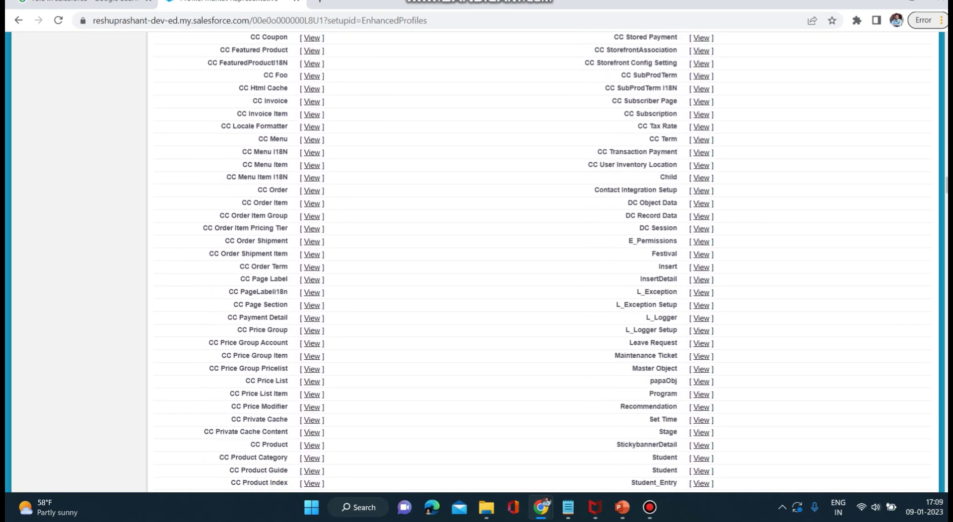
scroll(545, 263, down, 9)
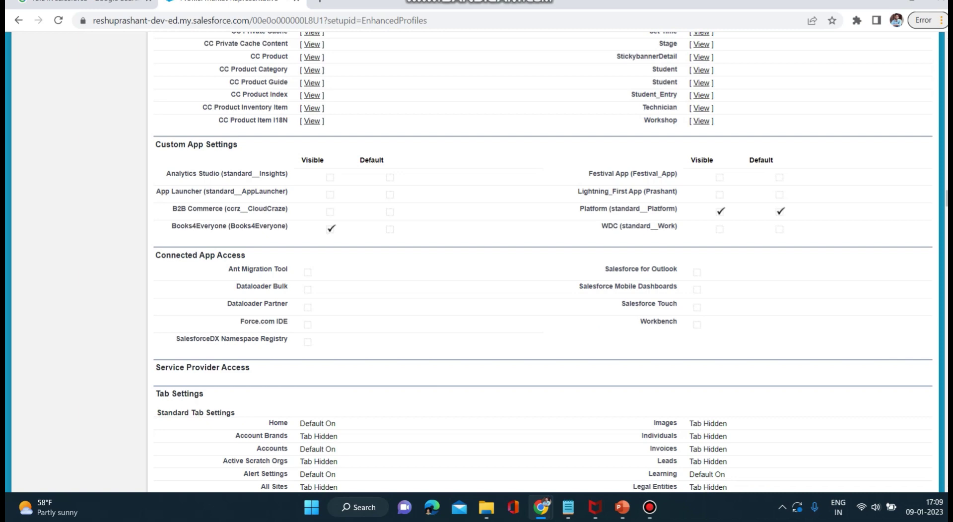
scroll(546, 262, down, 4)
scroll(545, 262, down, 17)
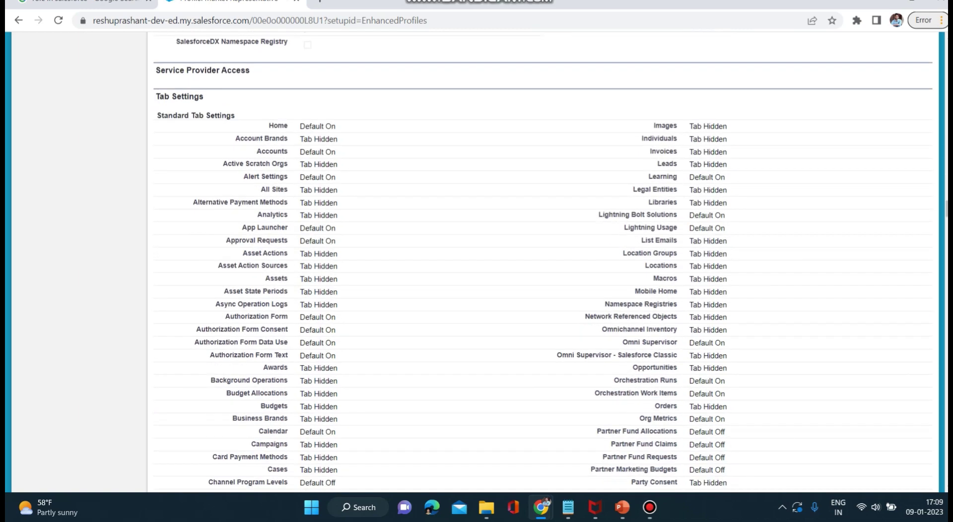
scroll(546, 262, down, 2)
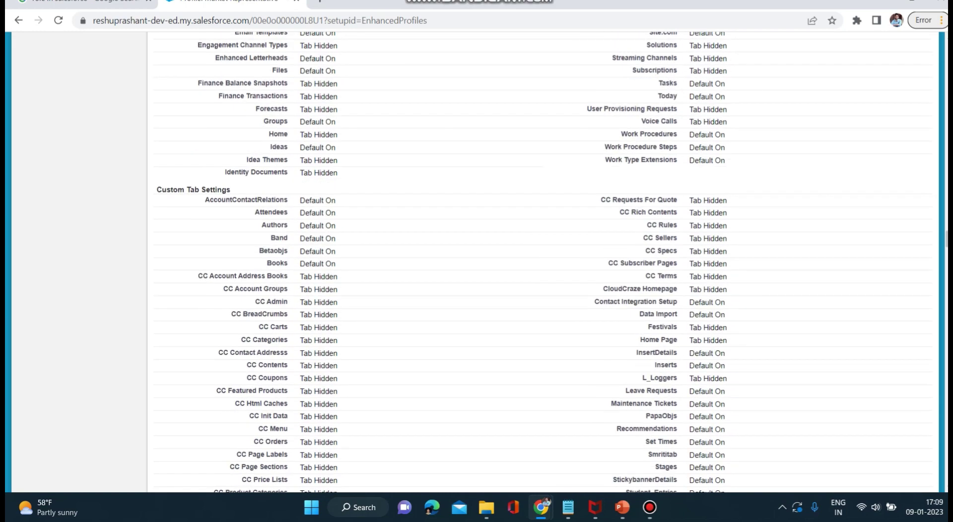
Examine the Market Representative profile's standard and custom record type settings
scroll(546, 262, down, 7)
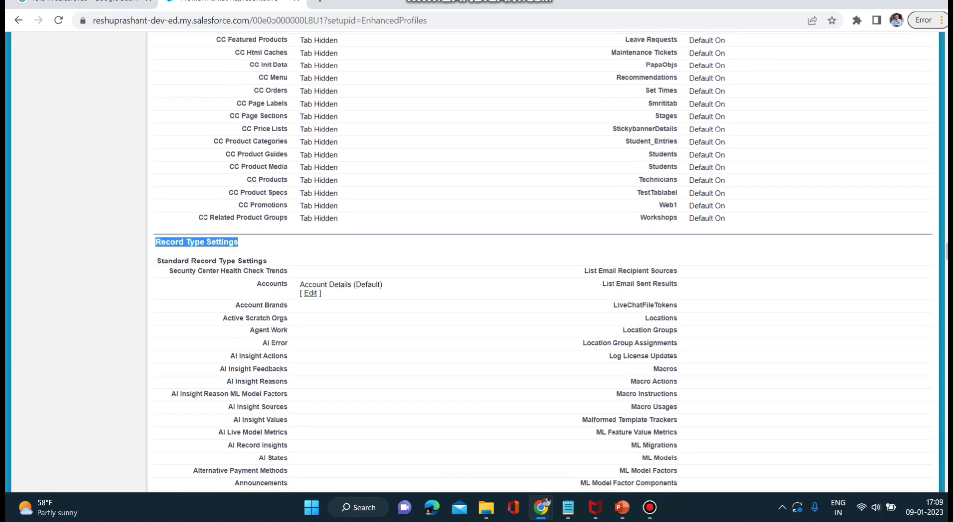
scroll(546, 262, down, 6)
scroll(546, 263, down, 12)
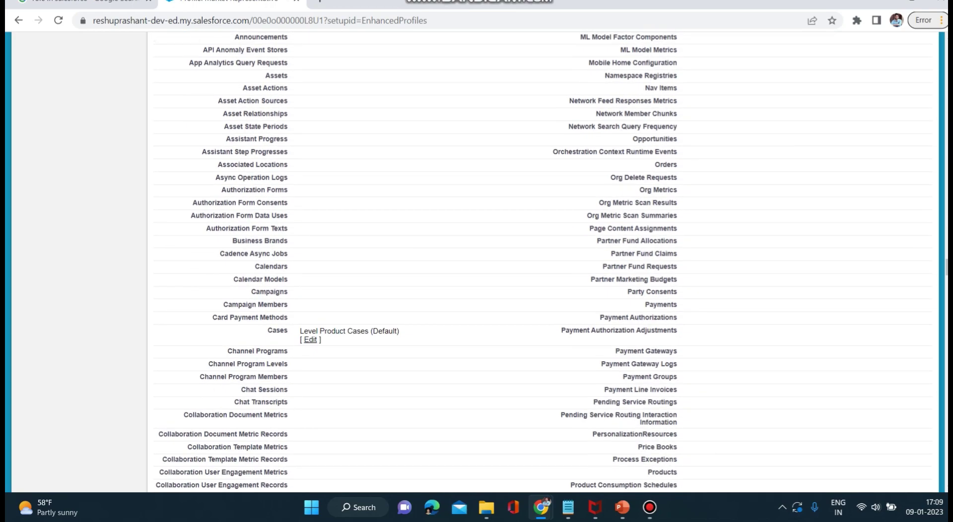
scroll(545, 262, down, 19)
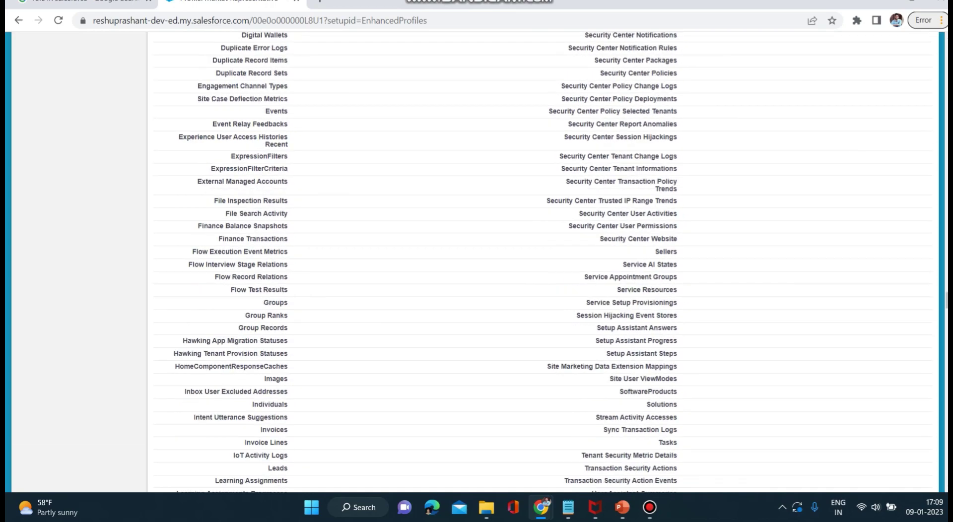
scroll(546, 262, up, 4)
scroll(546, 262, up, 1)
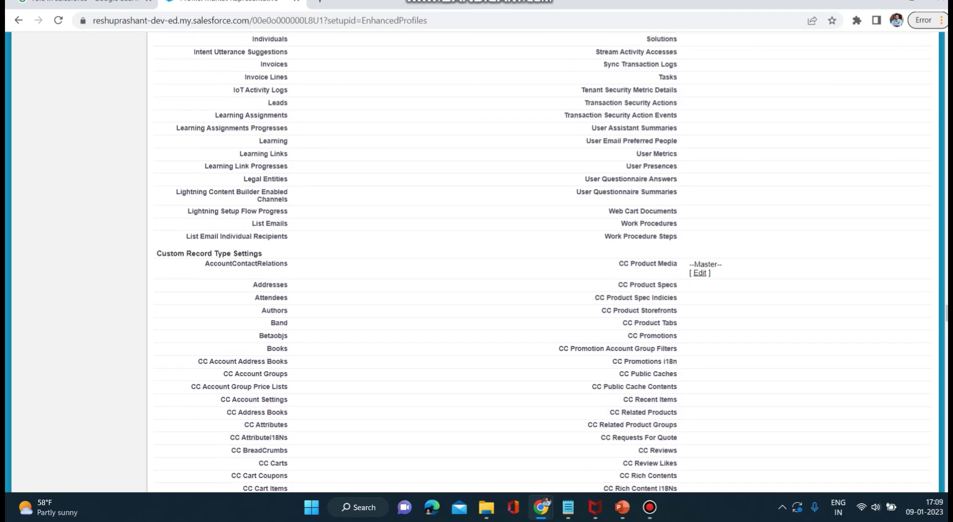
scroll(545, 262, down, 20)
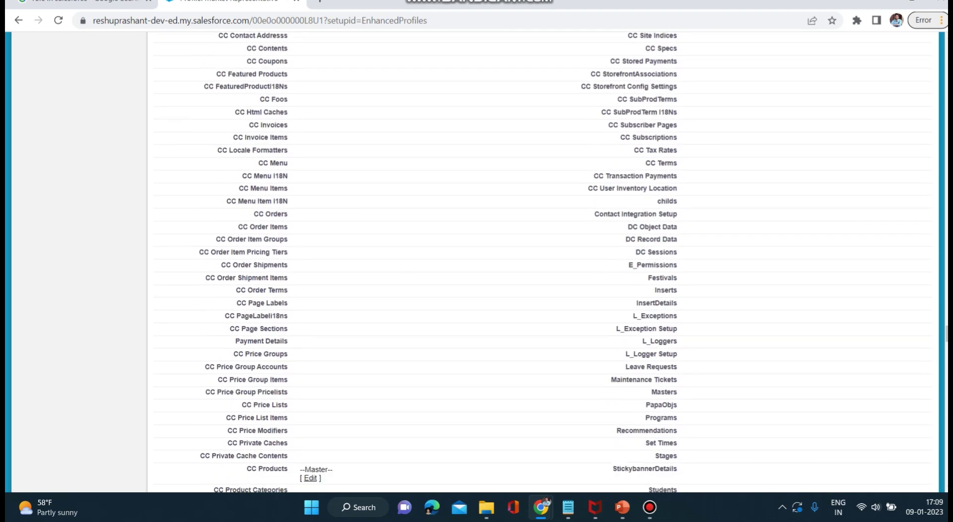
Review the profile's general user permissions and its standard object permissions for basic access and data administration
drag(264, 194, 155, 194)
scroll(545, 262, down, 8)
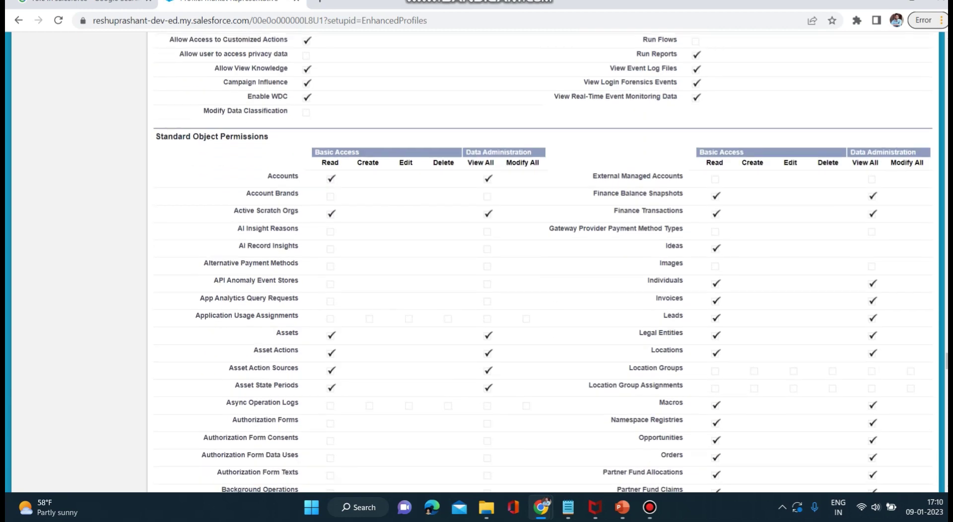
drag(269, 136, 169, 38)
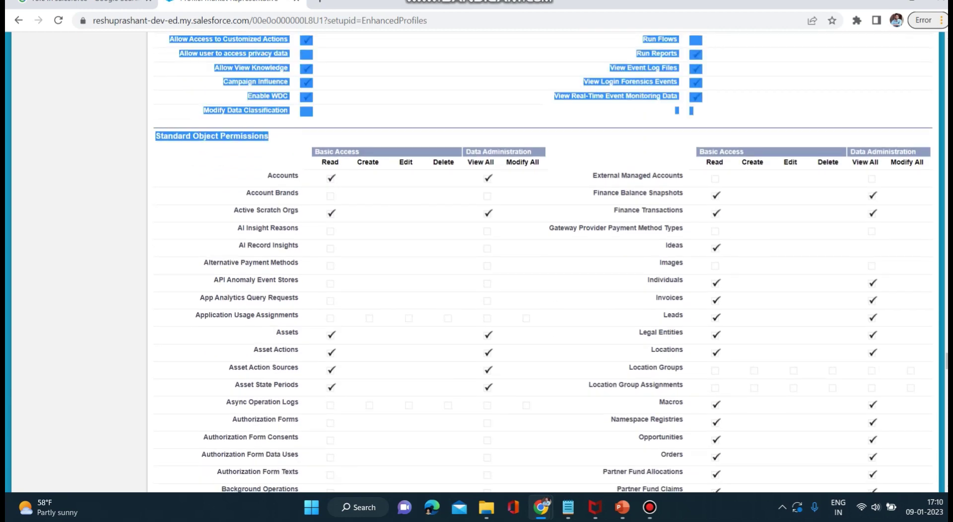
click(169, 39)
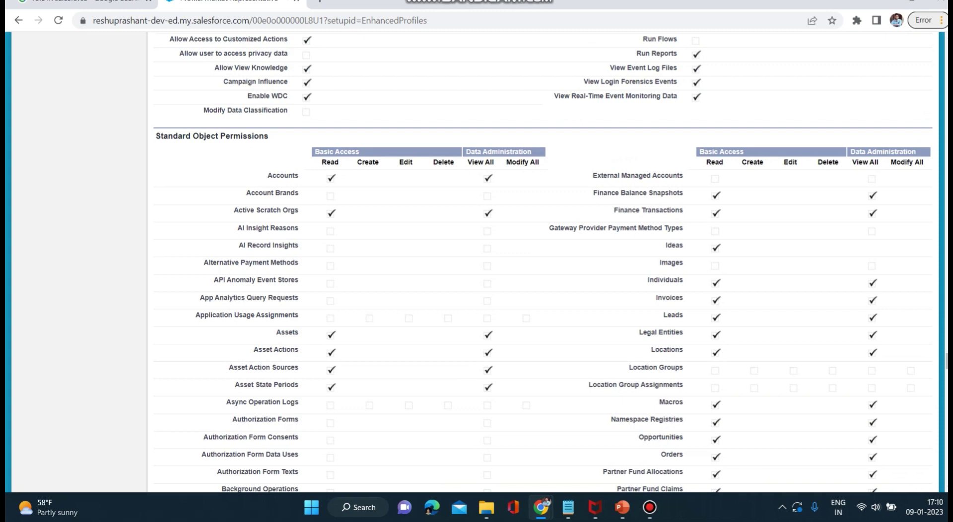
scroll(543, 263, down, 9)
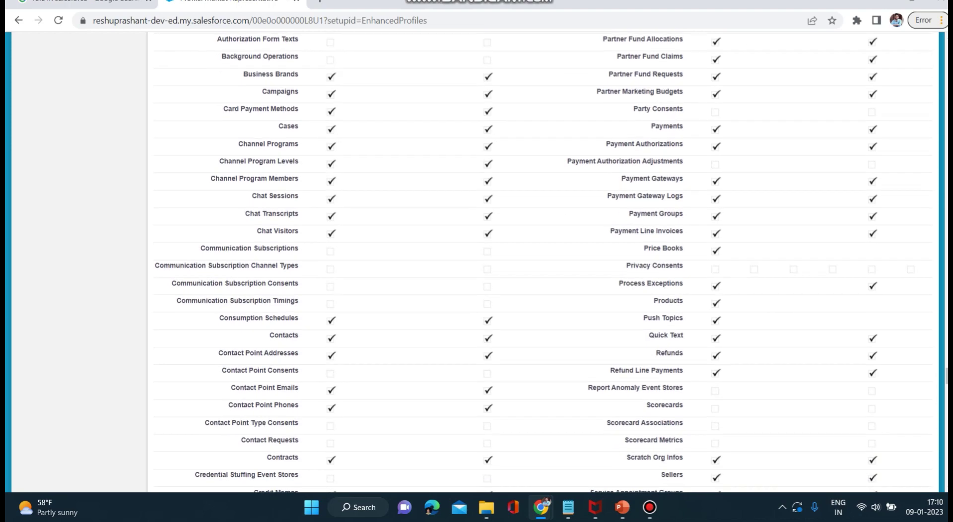
scroll(544, 263, up, 10)
right_click(486, 182)
key(Escape)
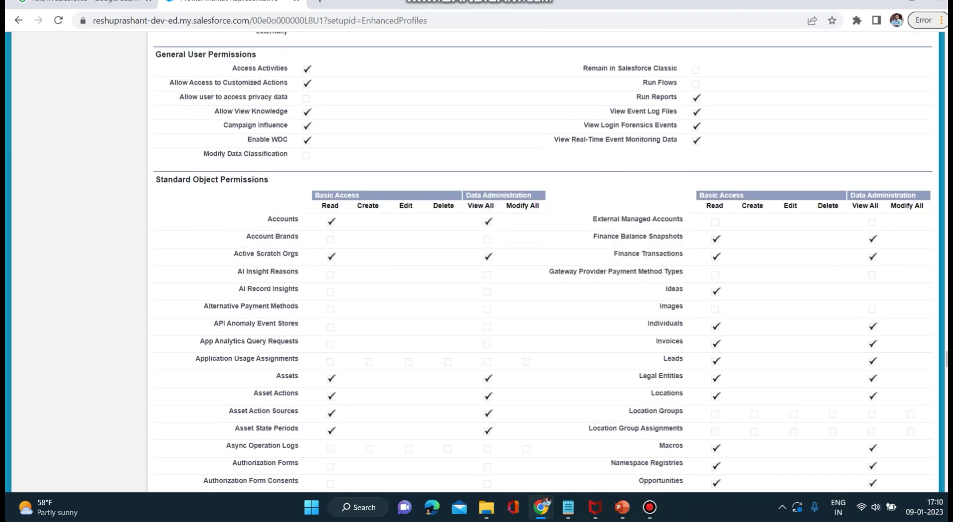
scroll(543, 262, down, 10)
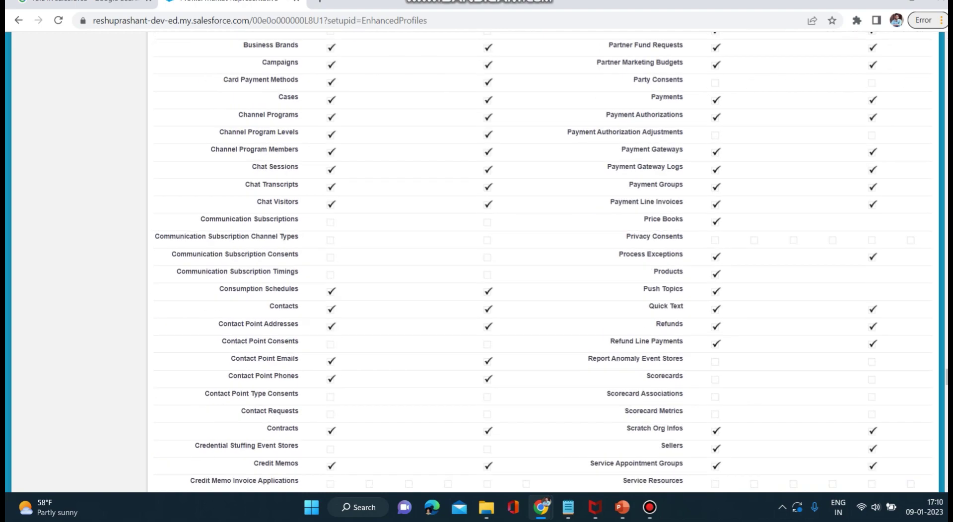
scroll(544, 263, down, 10)
Examine the profile's login hours, login IP ranges, and enabled Apex class, Visualforce page, custom metadata type and other access sections
drag(263, 177, 298, 40)
scroll(543, 263, down, 12)
scroll(543, 263, down, 17)
scroll(544, 263, up, 6)
scroll(543, 263, down, 10)
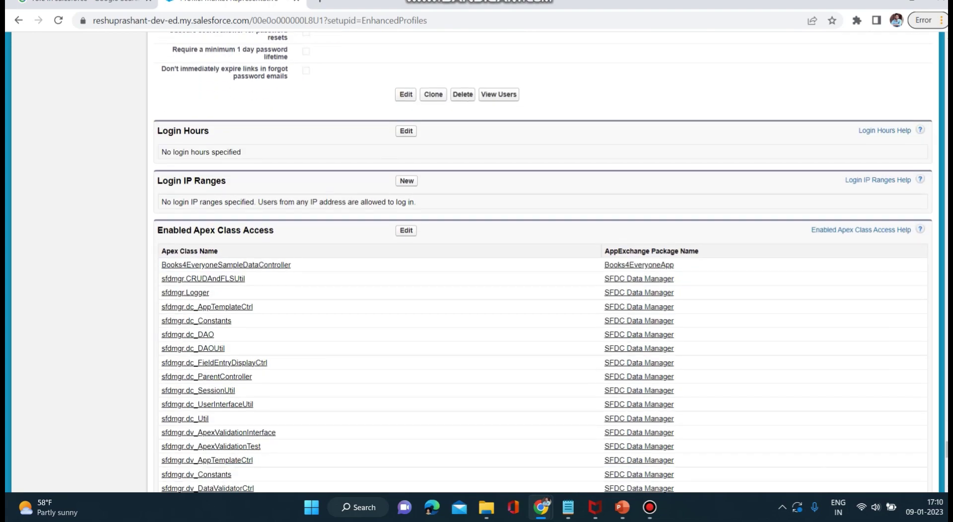
scroll(544, 262, down, 12)
scroll(543, 263, up, 2)
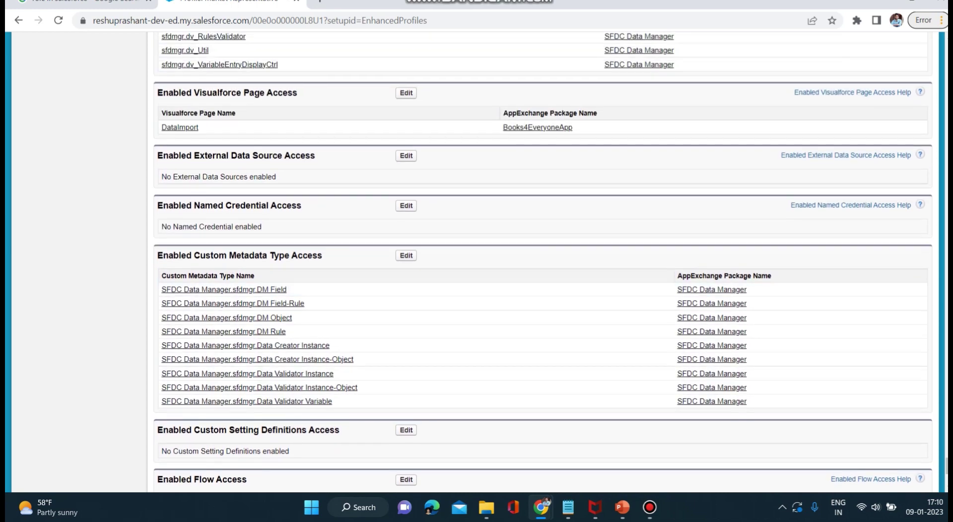
scroll(543, 263, down, 5)
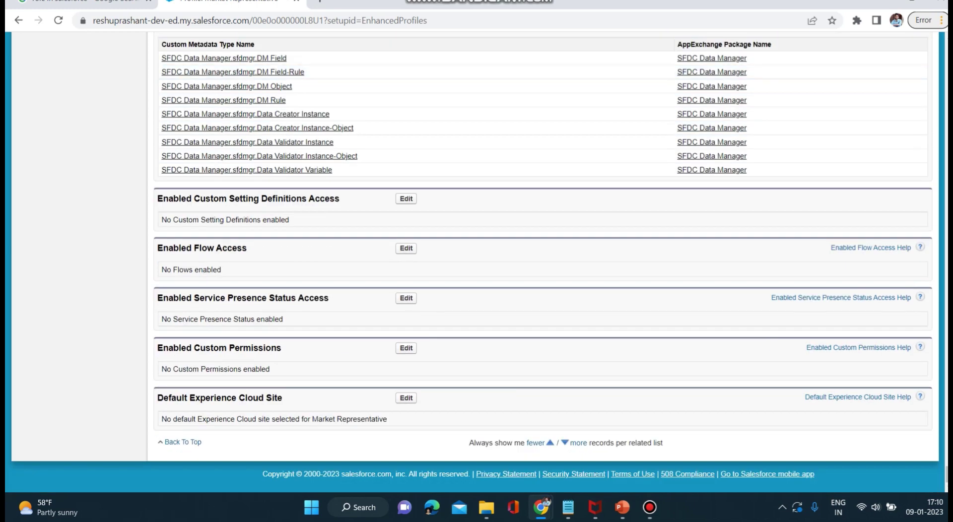
scroll(544, 263, up, 20)
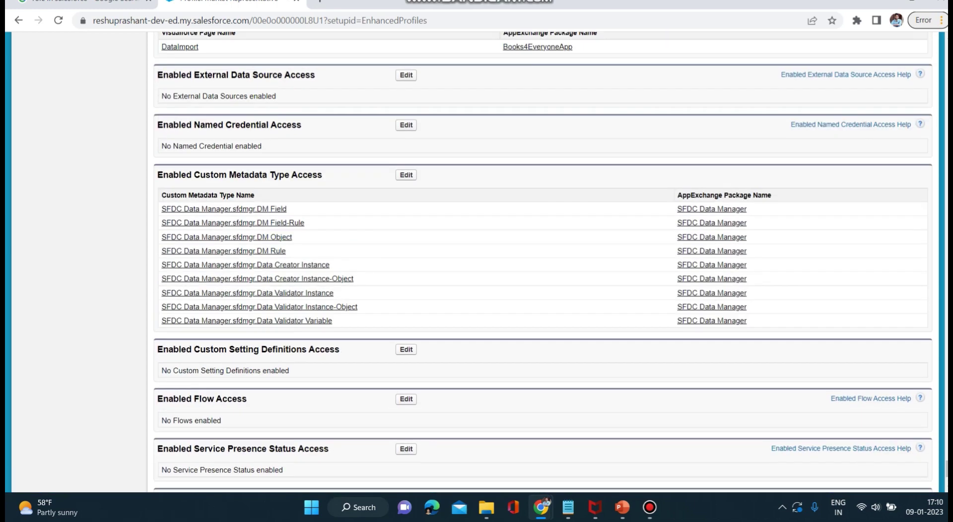
scroll(543, 263, up, 10)
key(ctrl+a)
scroll(544, 263, down, 8)
scroll(544, 263, up, 20)
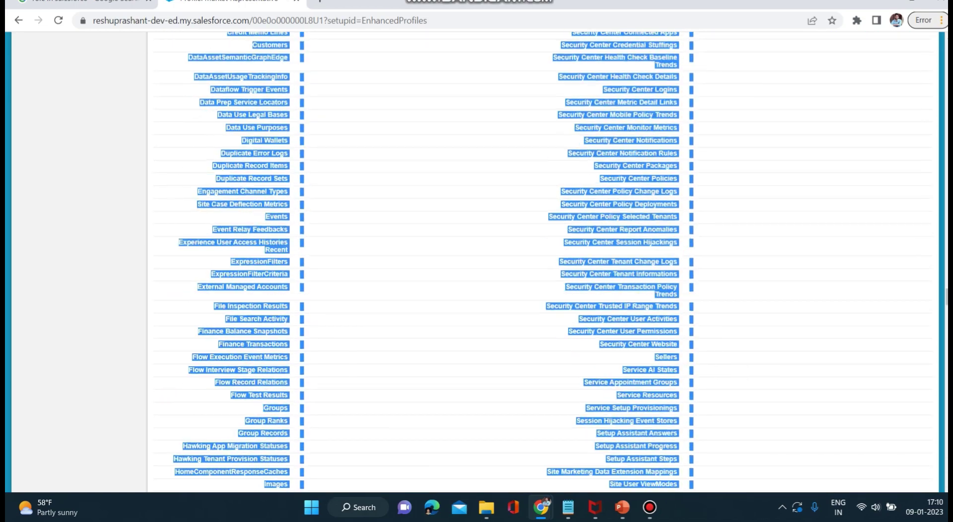
scroll(543, 263, up, 20)
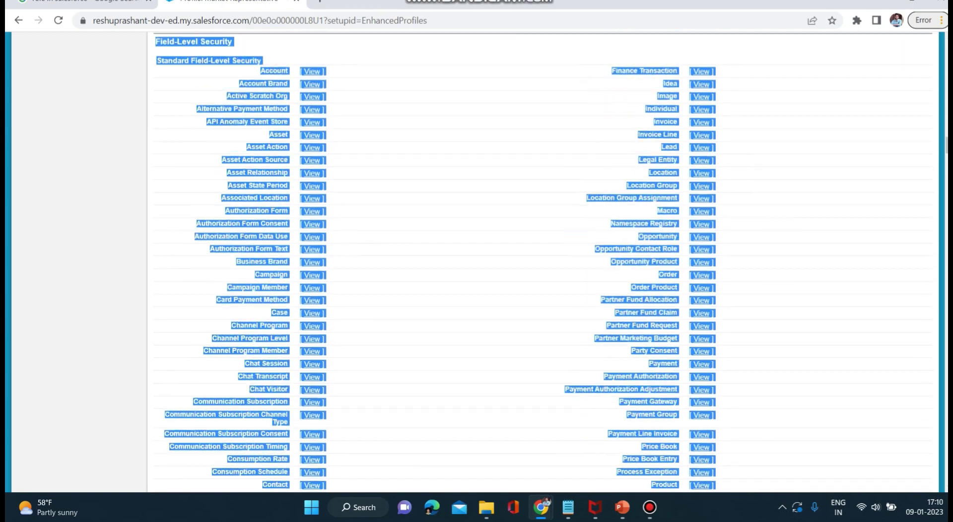
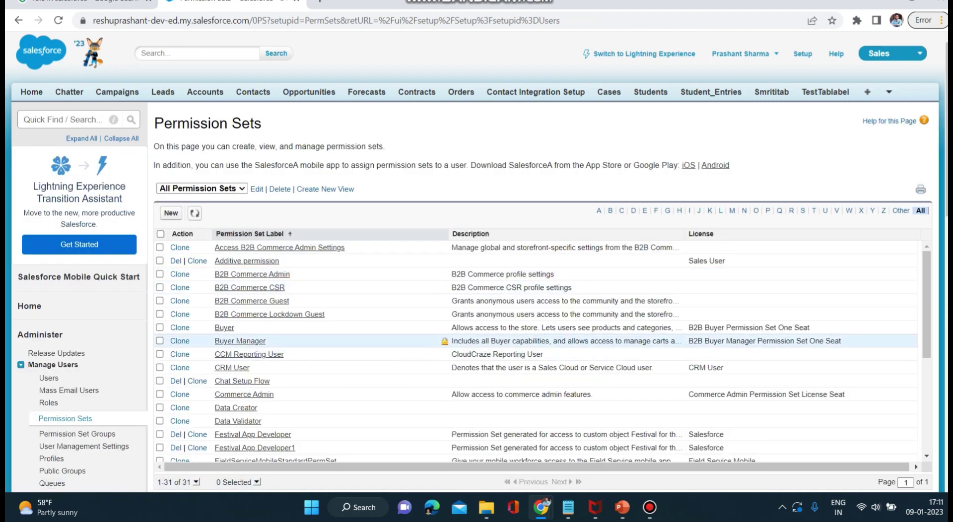
Start a new permission set labelled Increase access for MR, with API name Increase_access_for_MR and description Add on access
scroll(446, 347, down, 6)
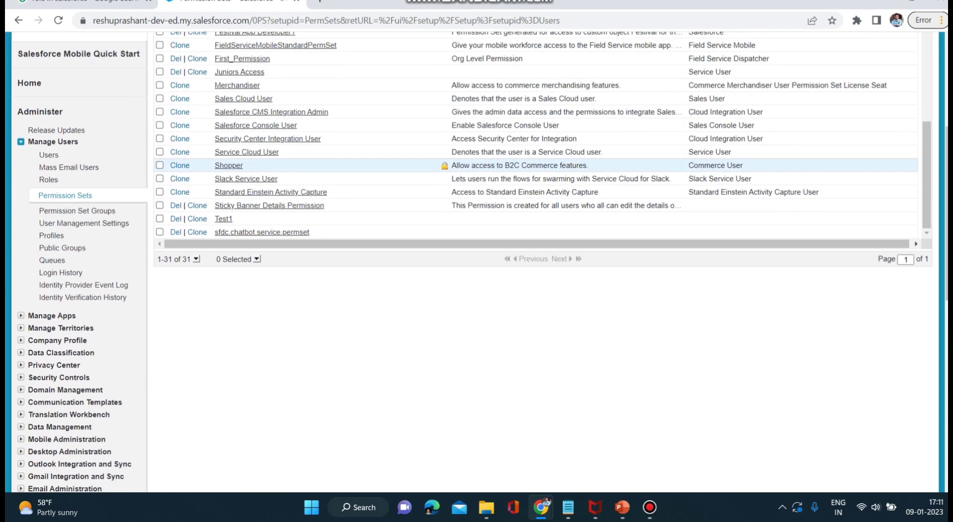
scroll(446, 248, up, 8)
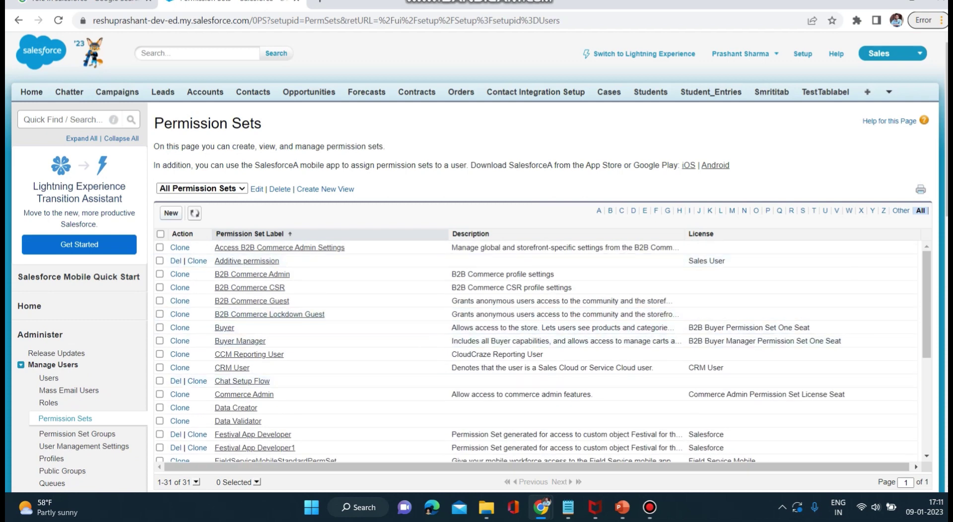
click(171, 213)
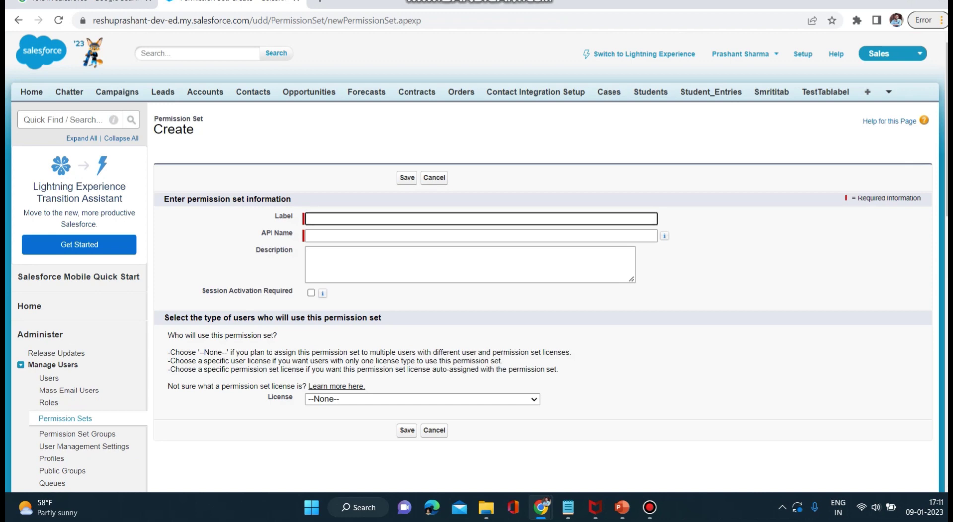
text(Increase access for MR)
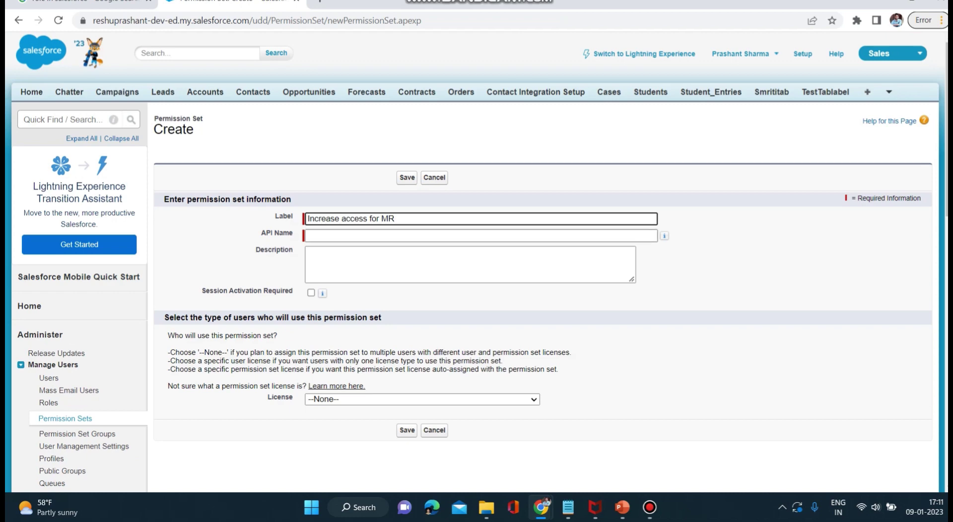
click(343, 235)
key(Tab)
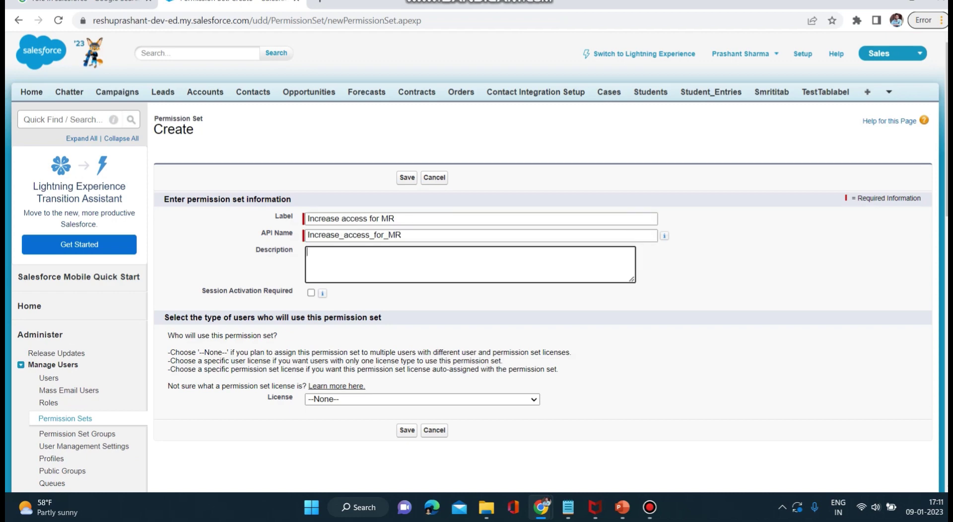
text(Add on access)
Choose Service User as the permission set's license
scroll(476, 248, down, 5)
scroll(476, 248, up, 1)
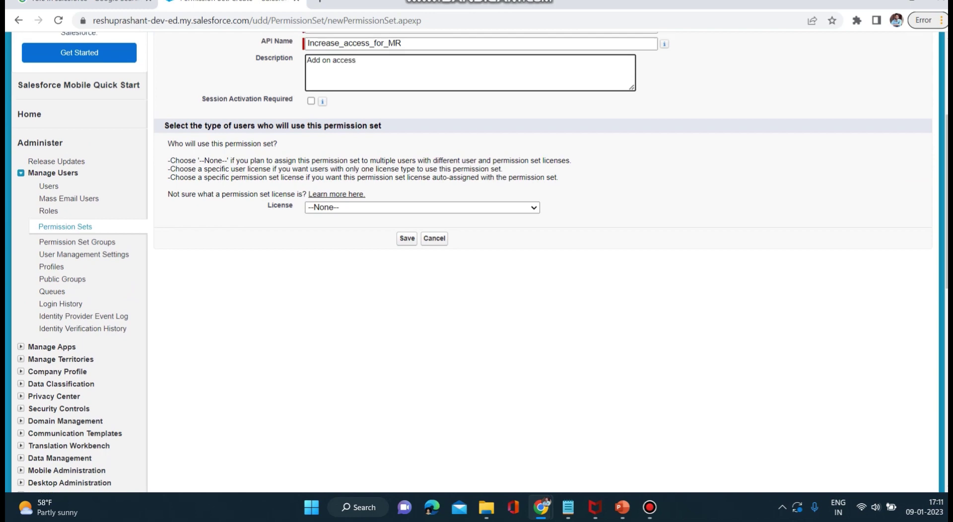
click(422, 207)
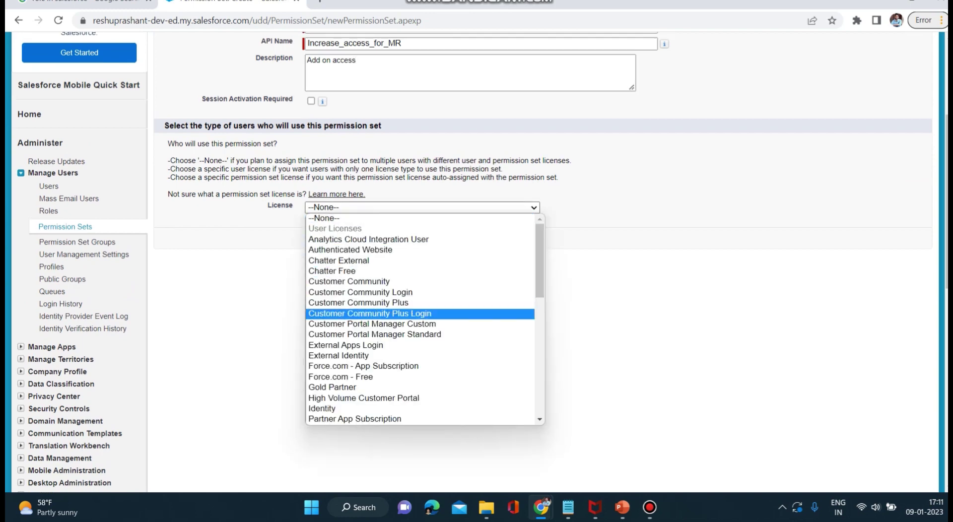
scroll(421, 320, down, 10)
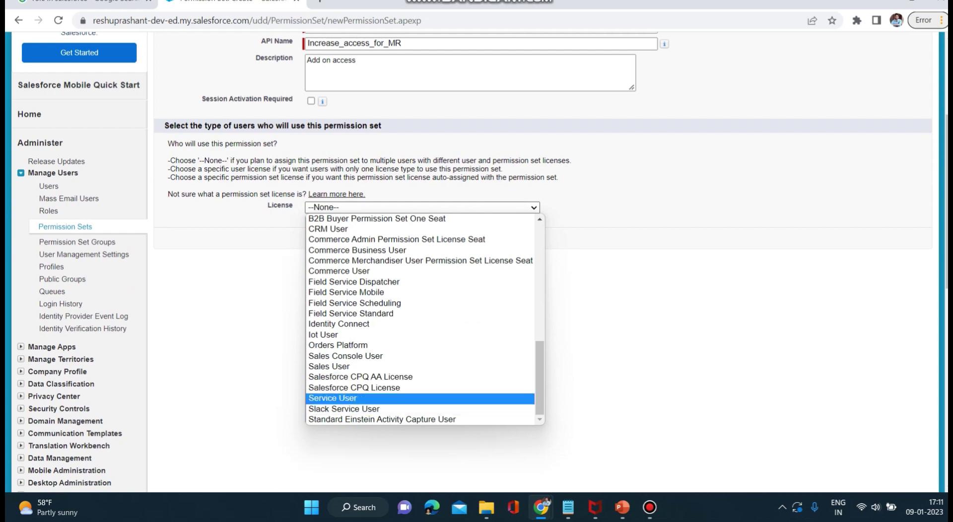
click(347, 398)
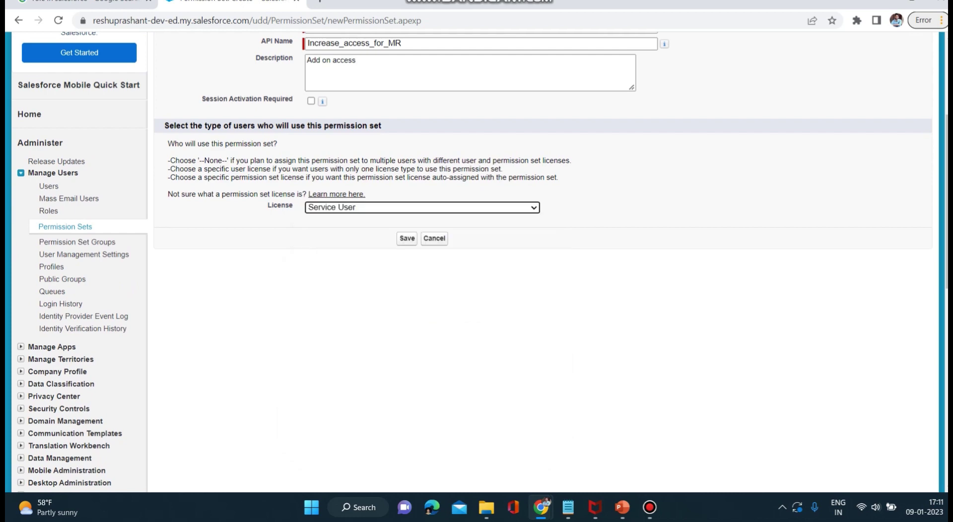
Set the permission set's license to Sales User and save the permission set
click(422, 207)
scroll(424, 321, up, 10)
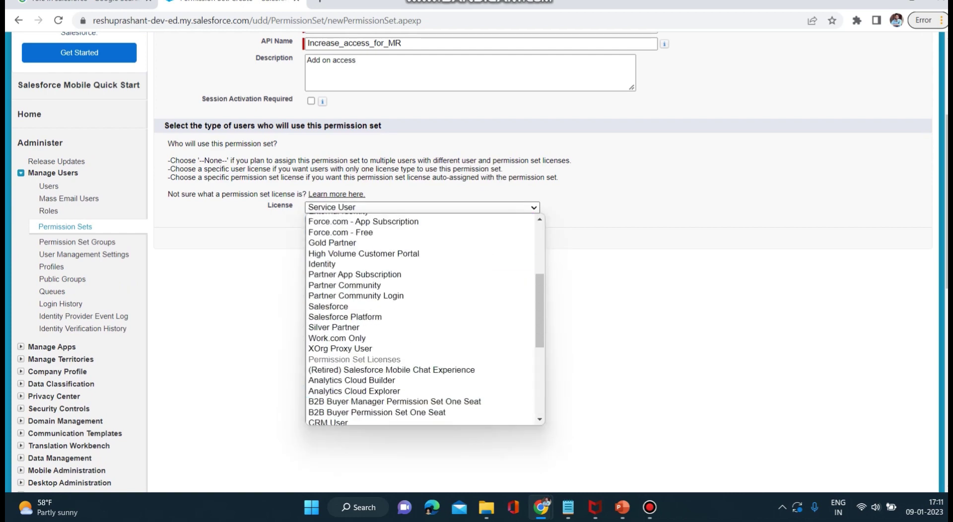
scroll(424, 320, down, 1)
scroll(424, 320, down, 8)
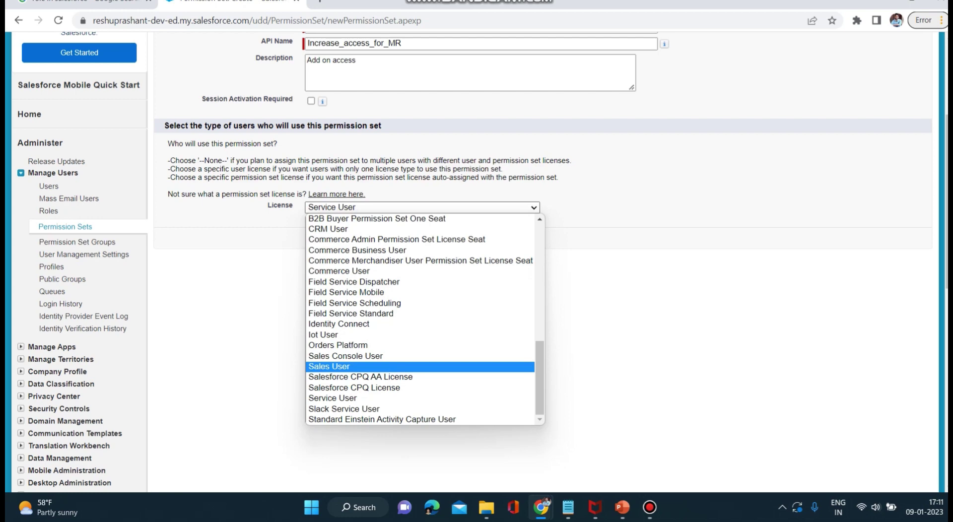
click(329, 366)
click(422, 207)
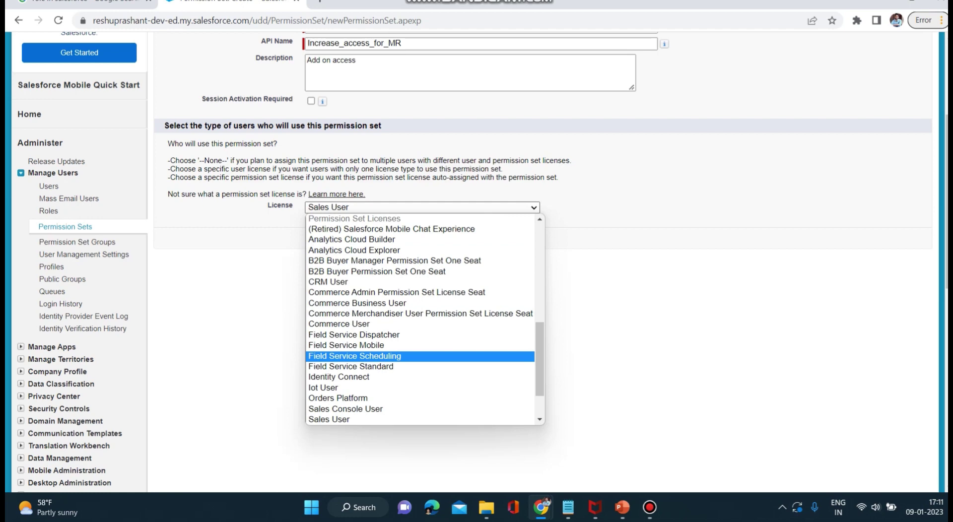
scroll(424, 320, down, 2)
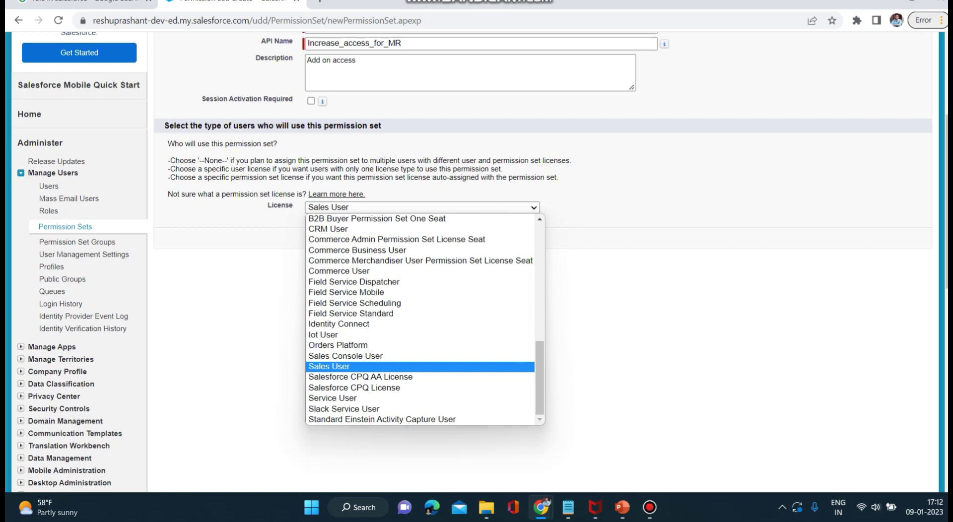
key(Return)
key(Tab)
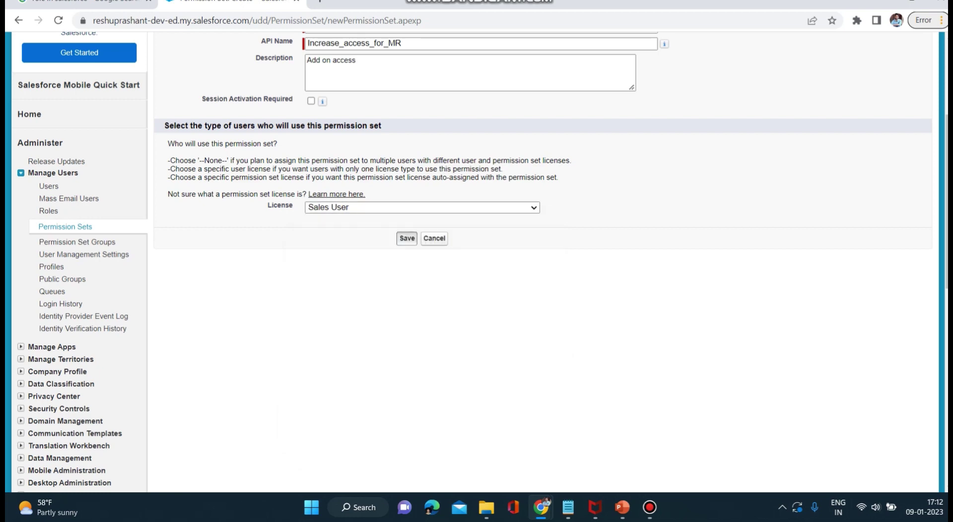
key(Return)
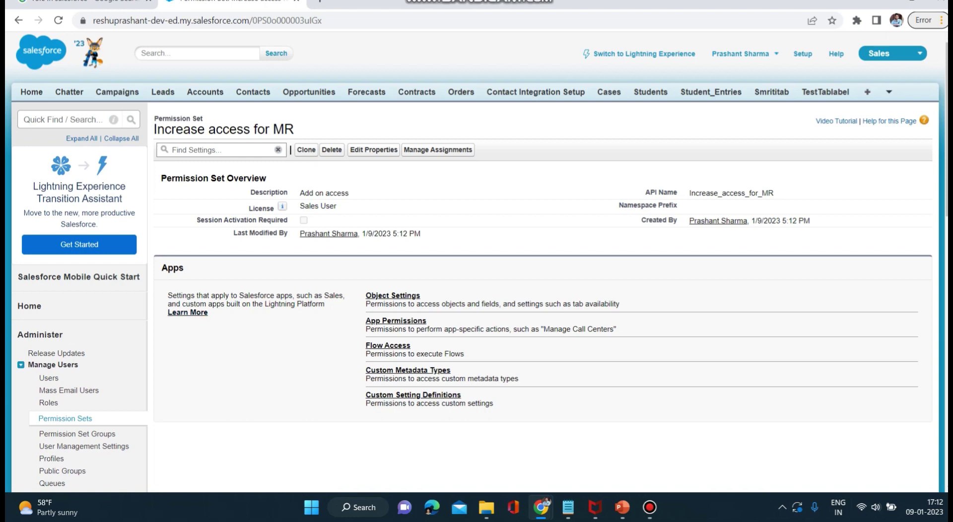
Review the permission set's app settings, from Object Settings and App Permissions to Custom Metadata Types and Custom Setting Definitions
drag(366, 295, 450, 370)
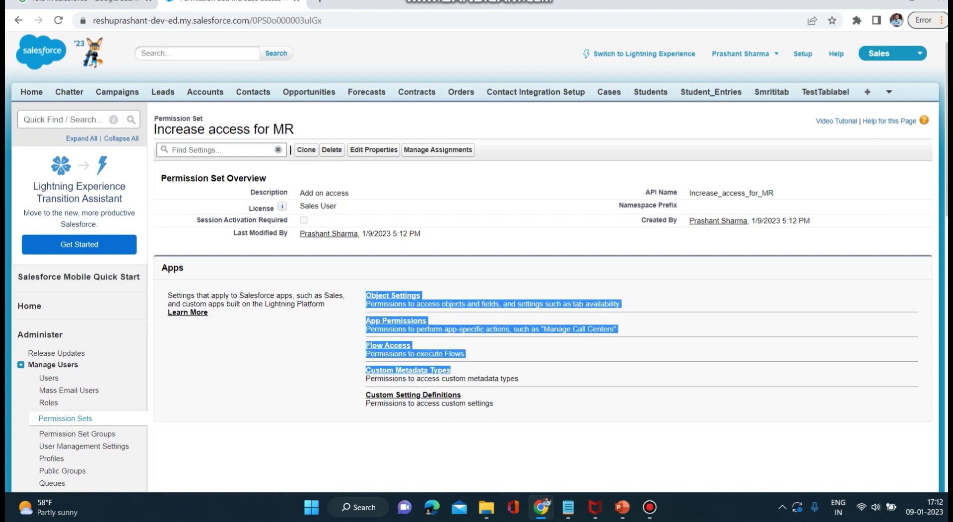
drag(366, 394, 460, 394)
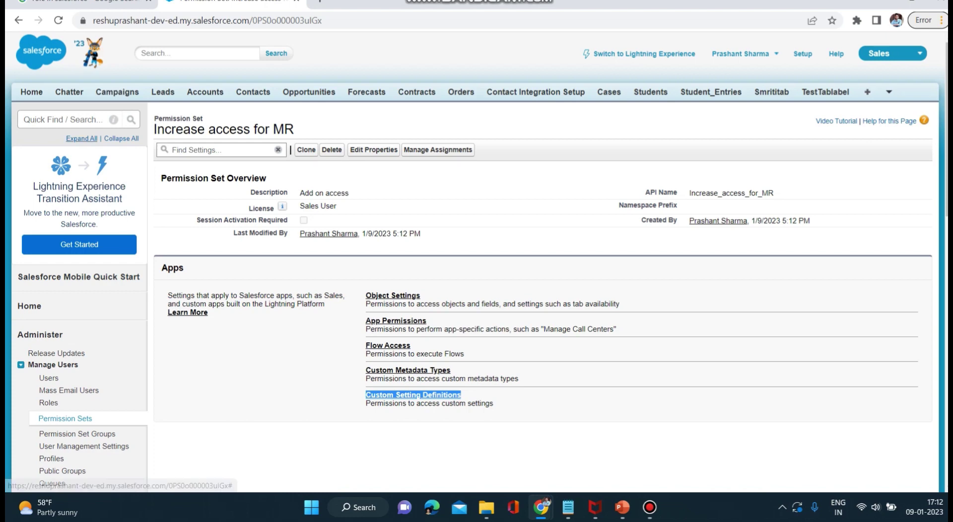
Find Users in Setup and open the record of the user with the Junior Associate role
click(63, 120)
text(Users)
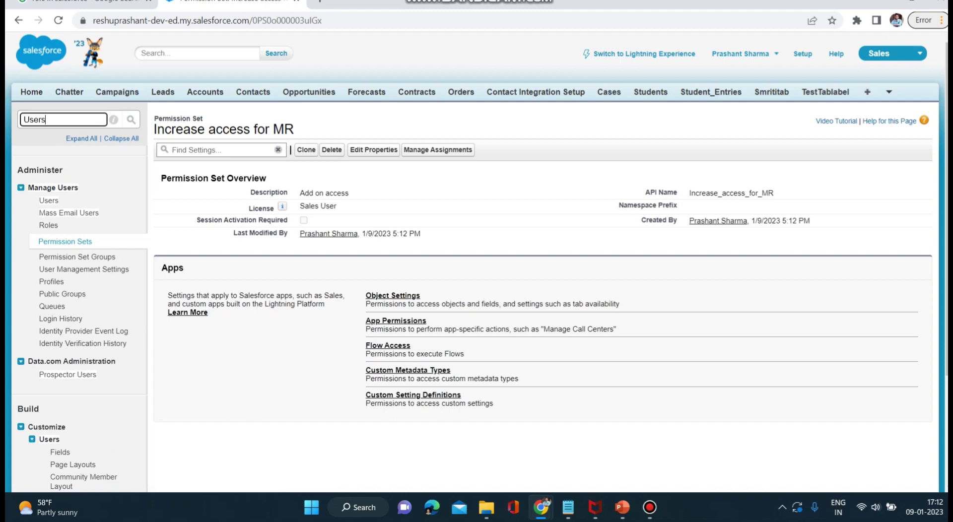
click(49, 200)
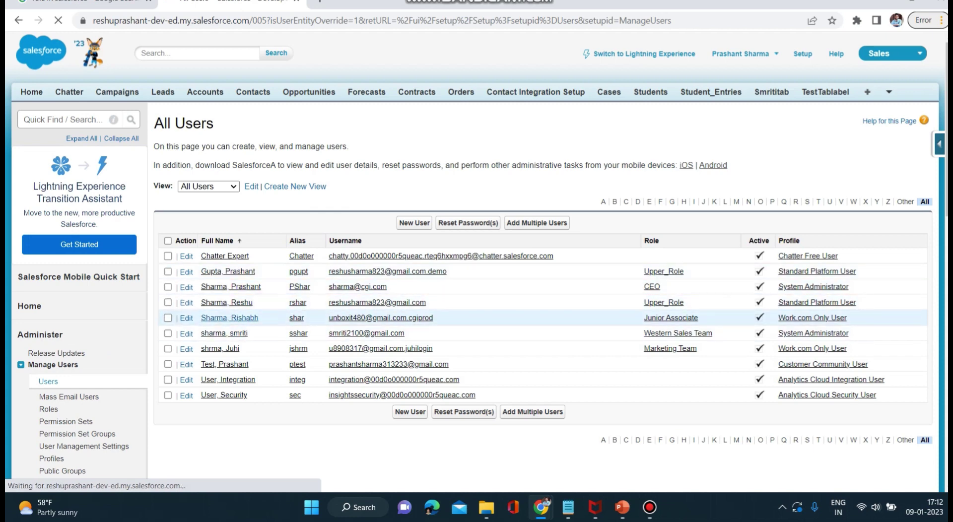
click(230, 318)
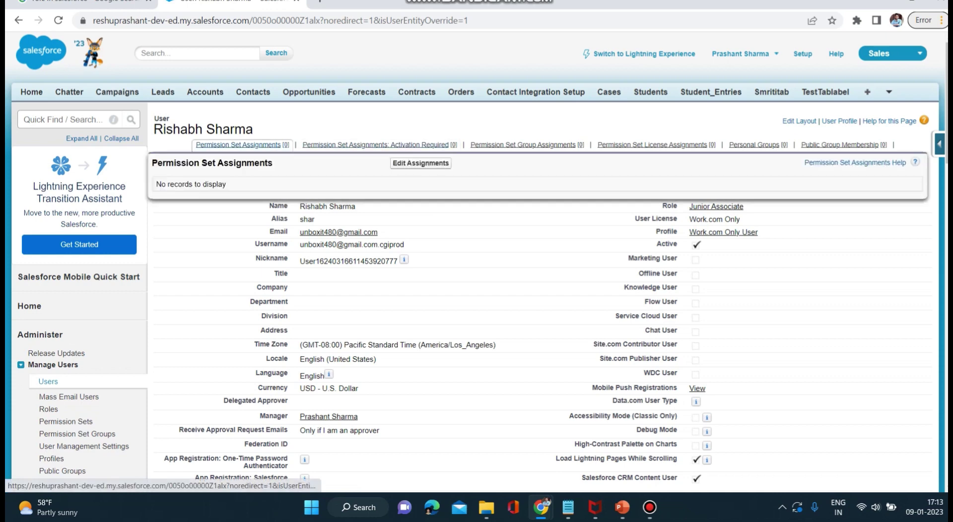
View the user's permission set license assignments page and return to the user record
click(238, 144)
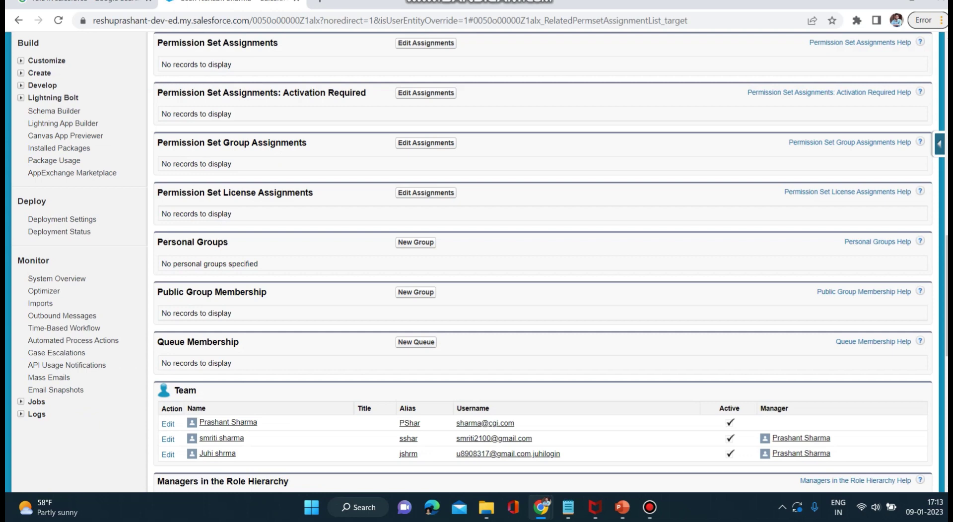
click(425, 192)
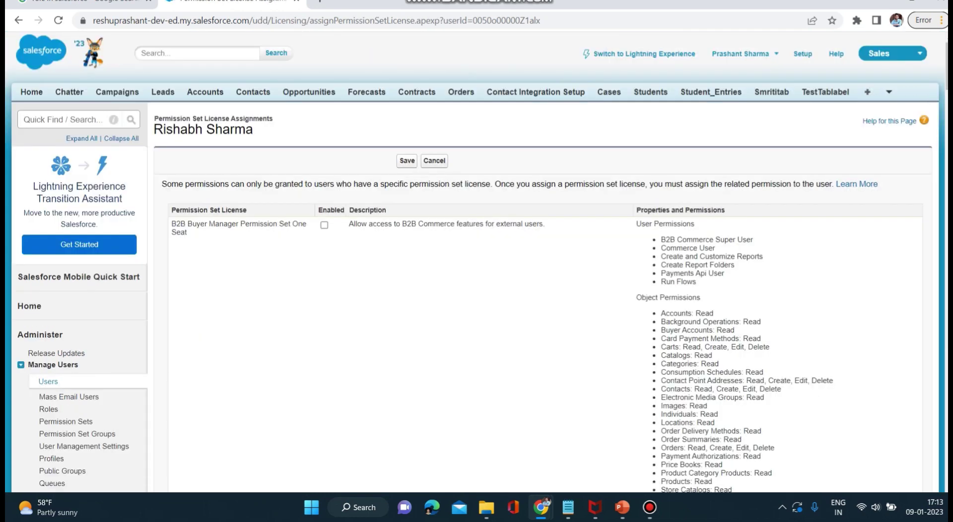
click(18, 20)
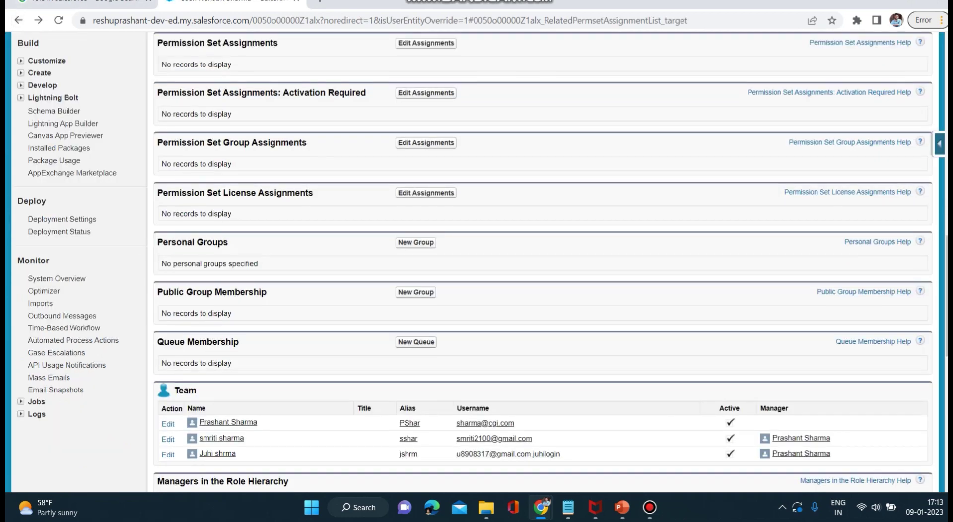
Add B2B Commerce Guest to the user's enabled permission sets and save the assignment
scroll(543, 262, up, 2)
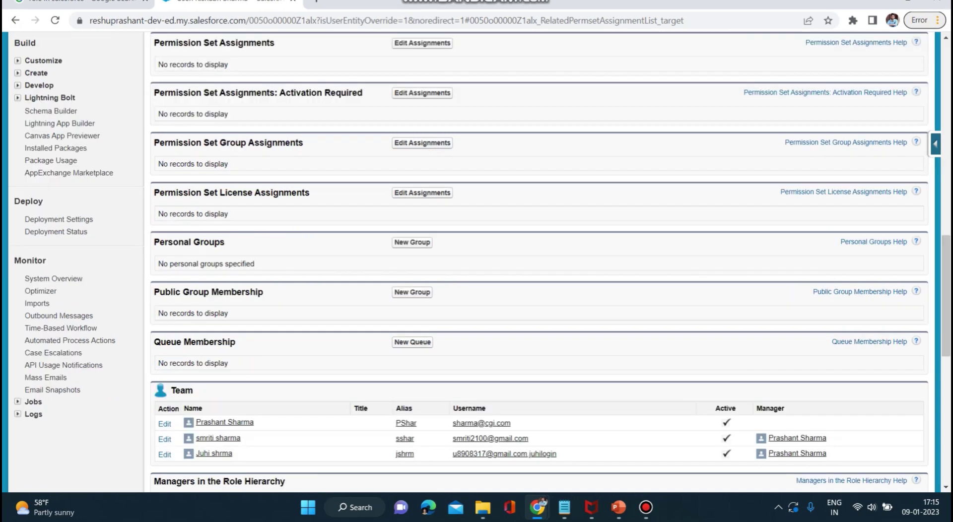
scroll(543, 262, up, 1)
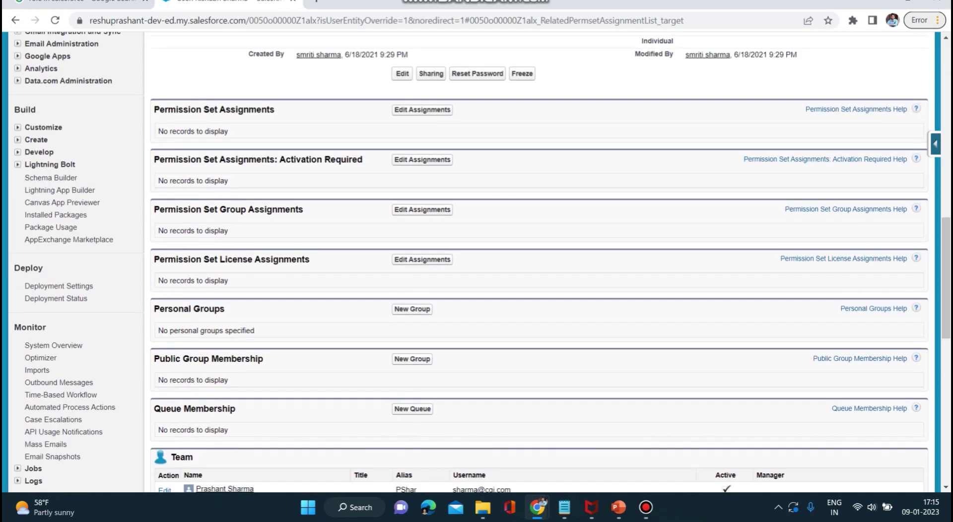
click(422, 110)
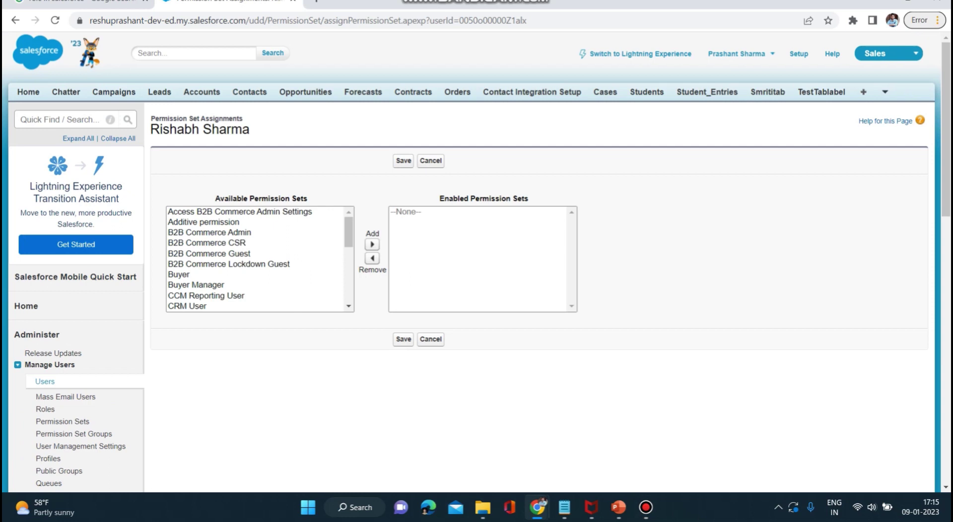
scroll(259, 258, down, 3)
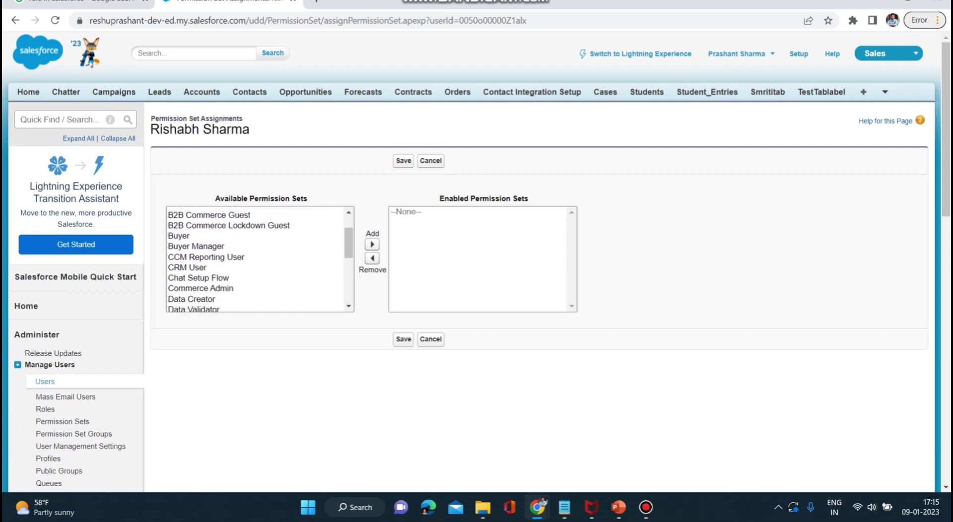
click(208, 214)
click(371, 244)
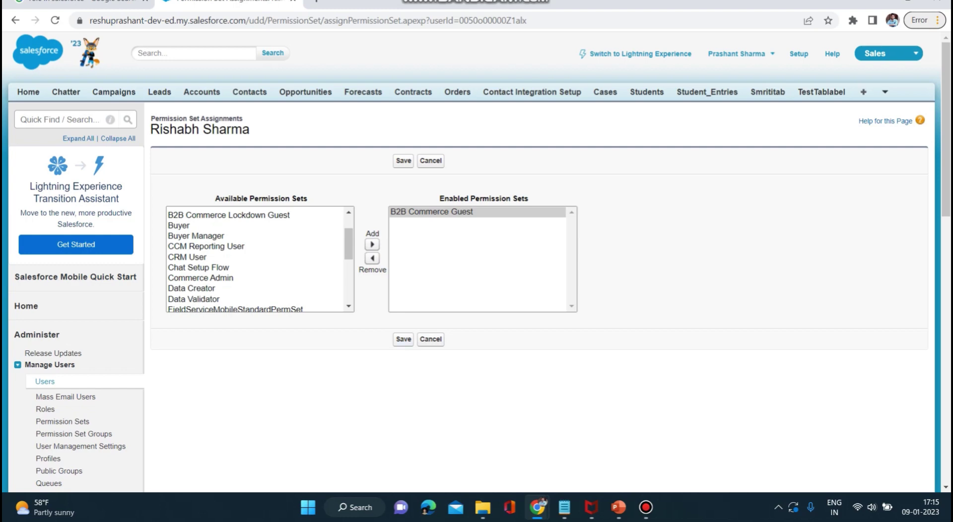
click(403, 338)
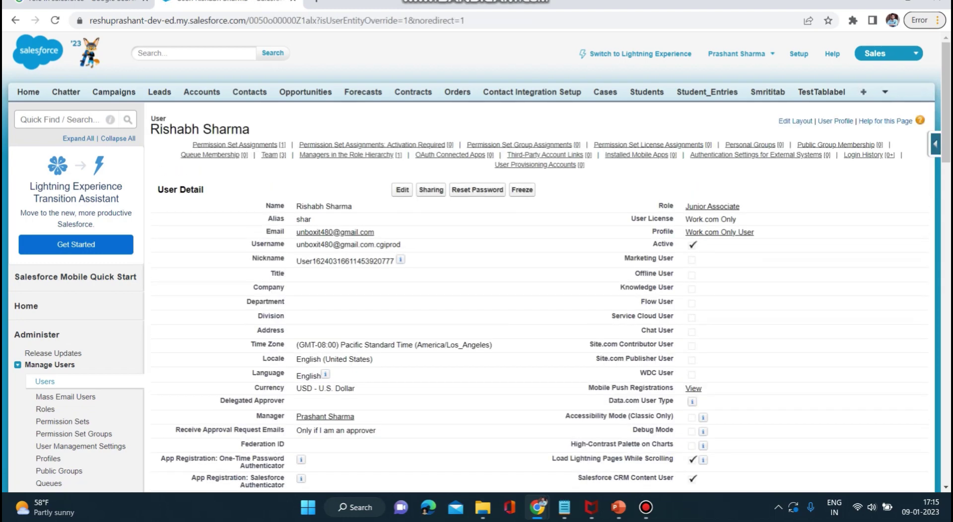
scroll(476, 263, down, 4)
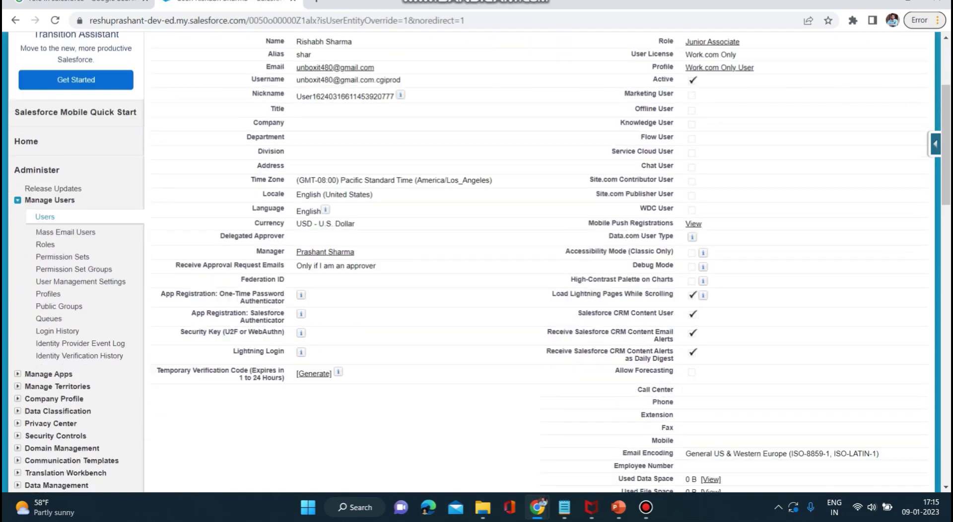
scroll(476, 263, up, 4)
scroll(476, 263, down, 5)
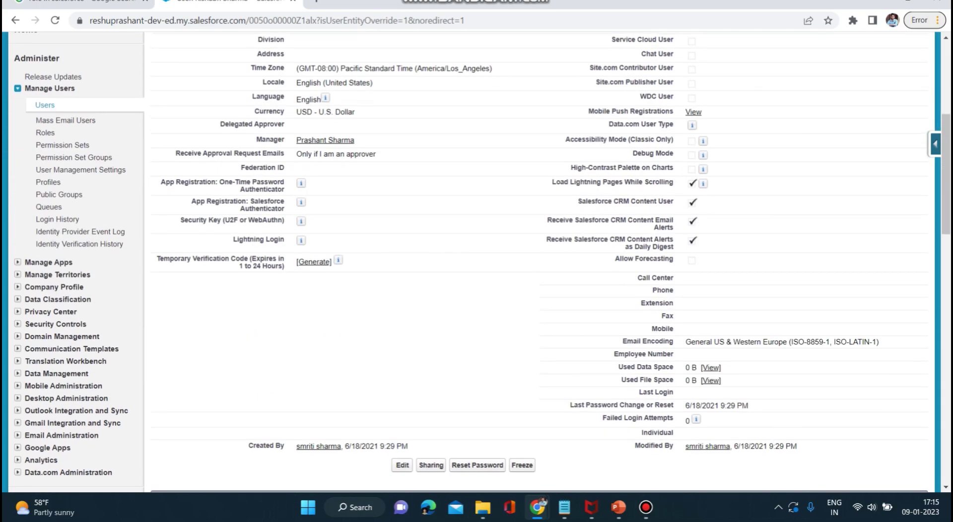
scroll(476, 263, up, 5)
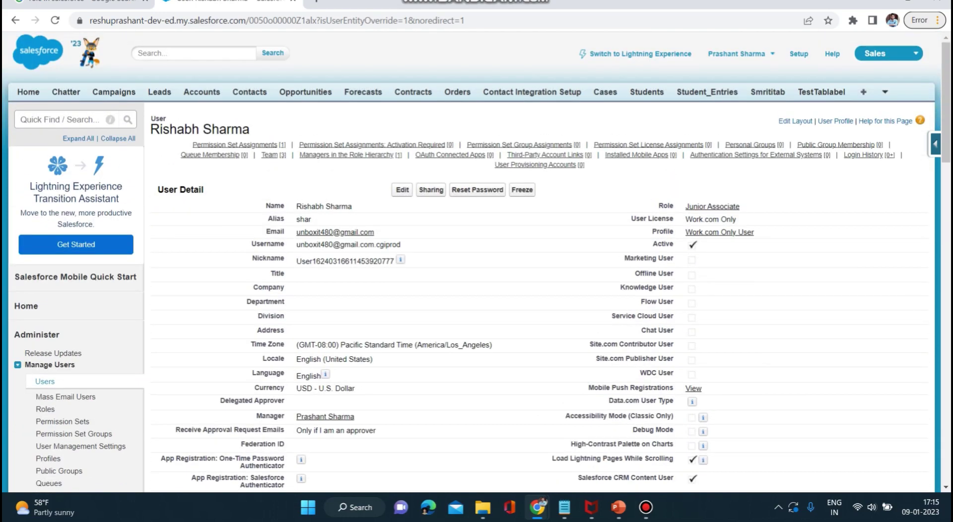
scroll(476, 263, down, 1)
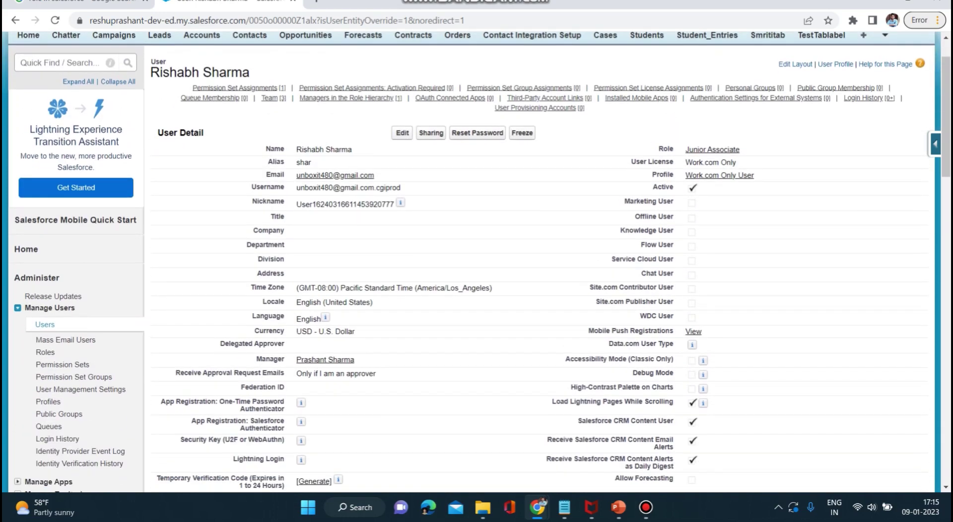